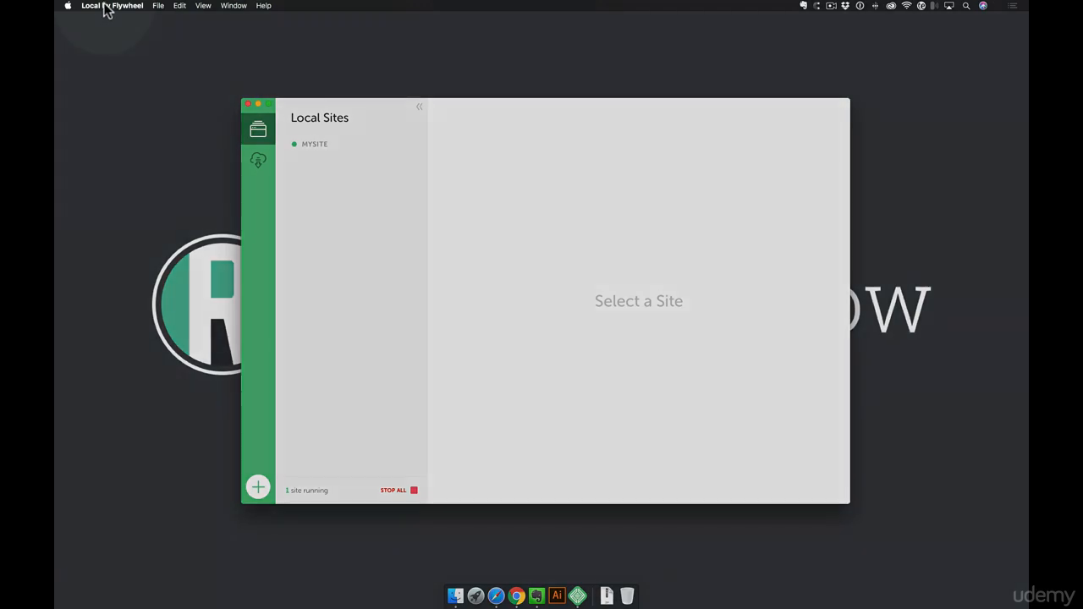
- Open Local's Preferences to New Site Defaults (Preferred, ~/Local Sites/, PHP 7.0.3, MySQL 5.5)
click(102, 7)
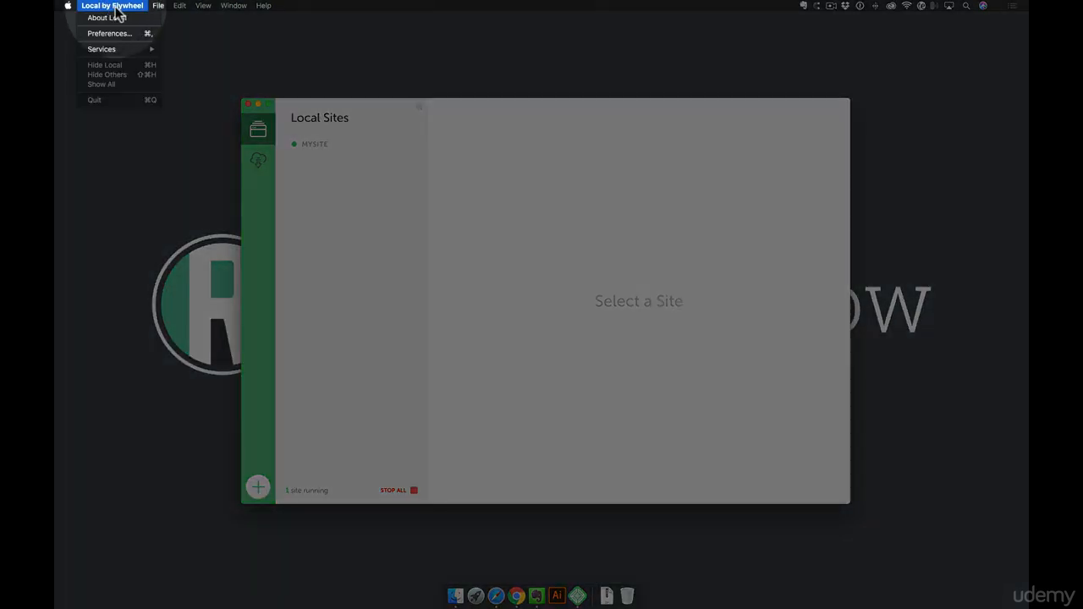
click(110, 33)
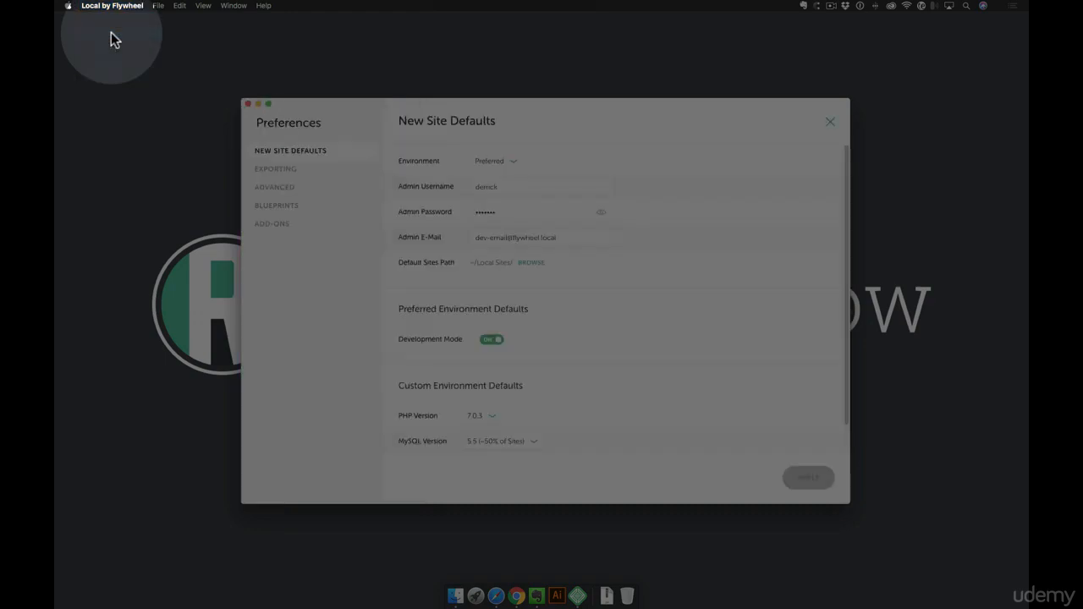
drag(316, 103, 316, 101)
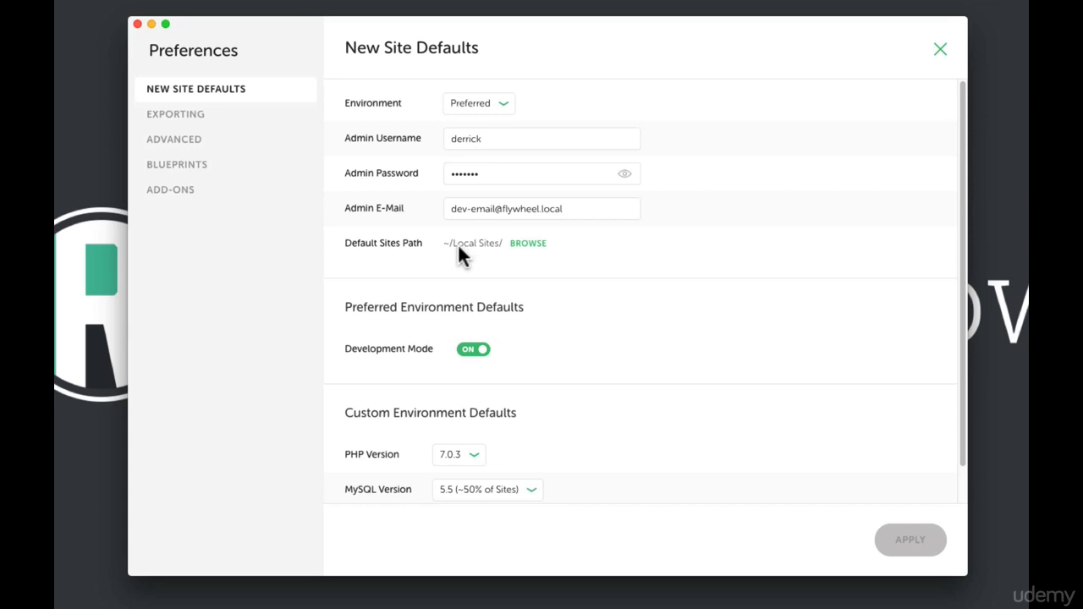
- Switch the default site environment to Custom, then back to Preferred, and review the defaults
click(501, 106)
click(490, 126)
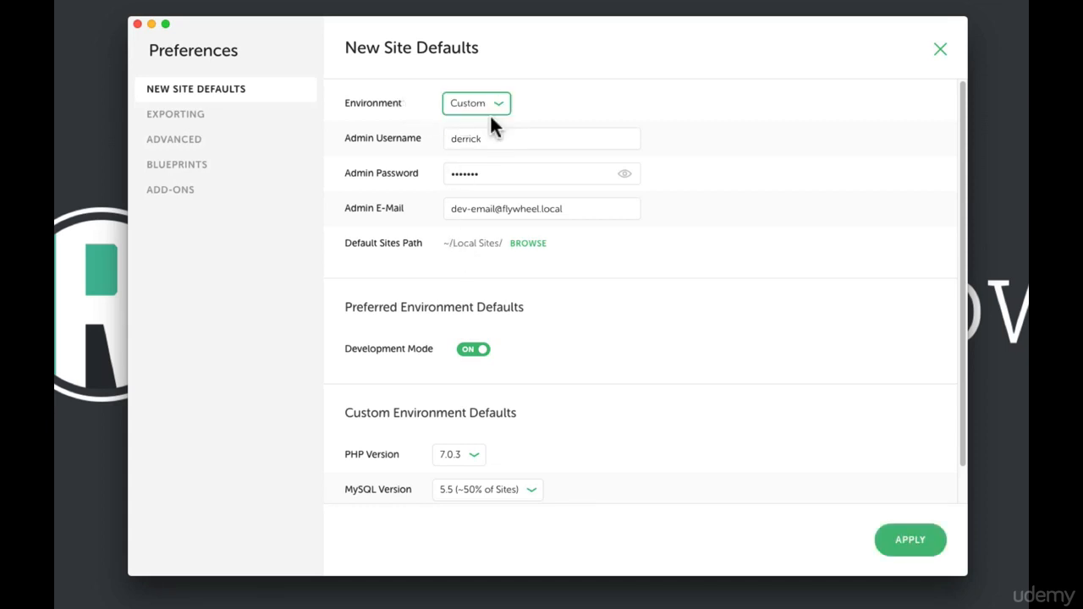
click(499, 113)
click(486, 105)
scroll(580, 474, down, 1)
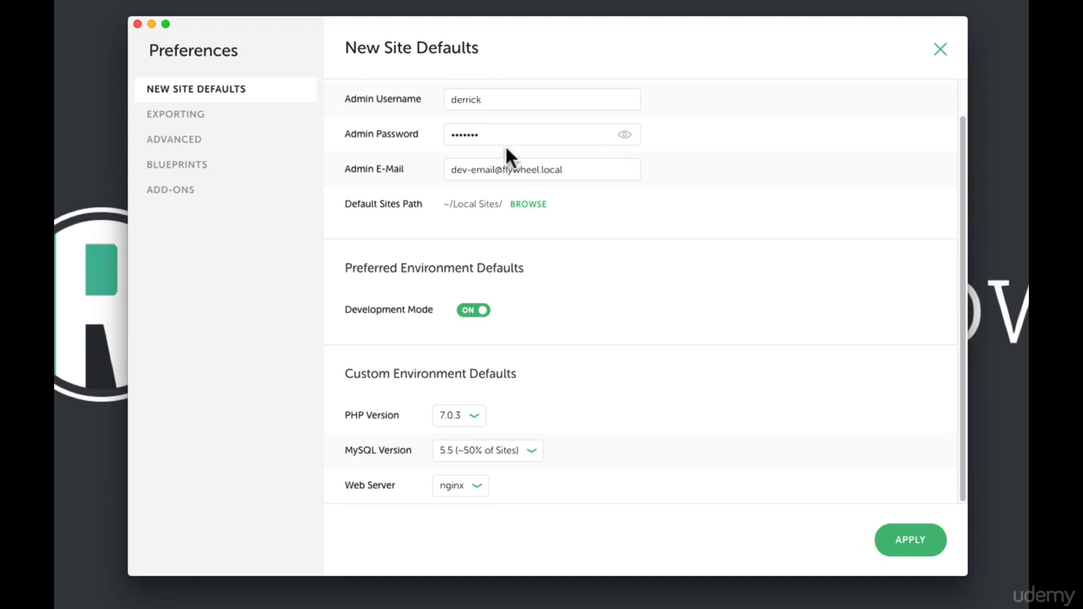
click(503, 104)
drag(533, 144, 373, 125)
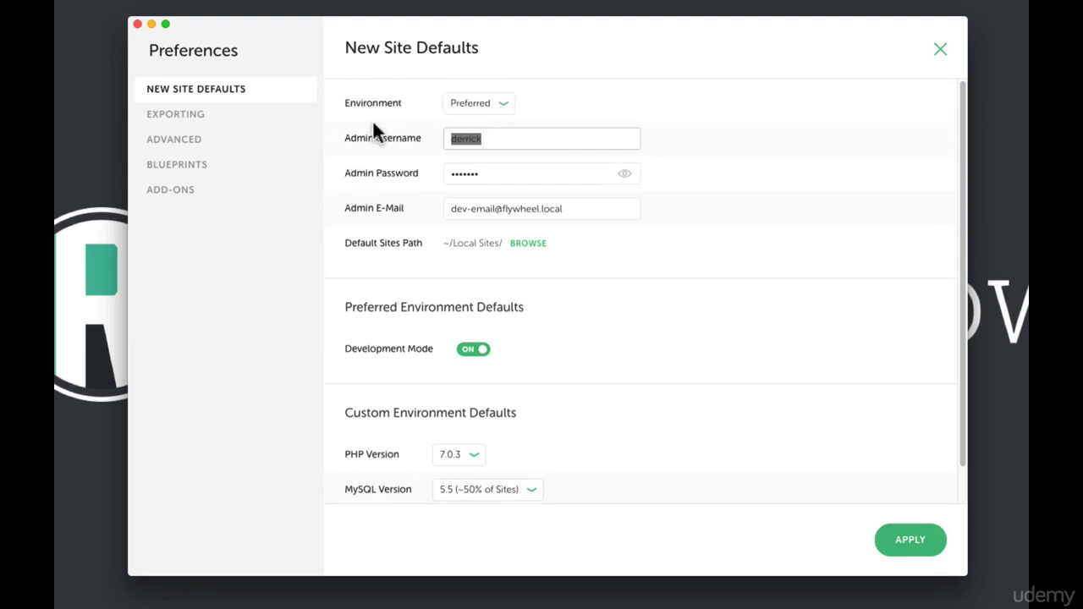
text(admin)
key(super+a)
text(derrick)
click(505, 174)
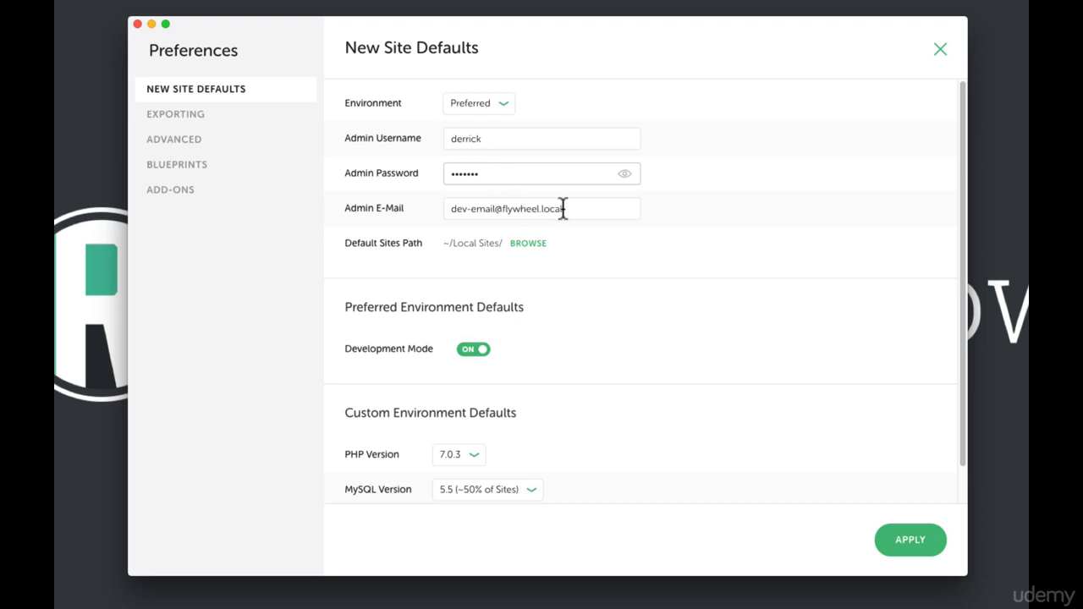
drag(563, 208, 439, 214)
click(720, 216)
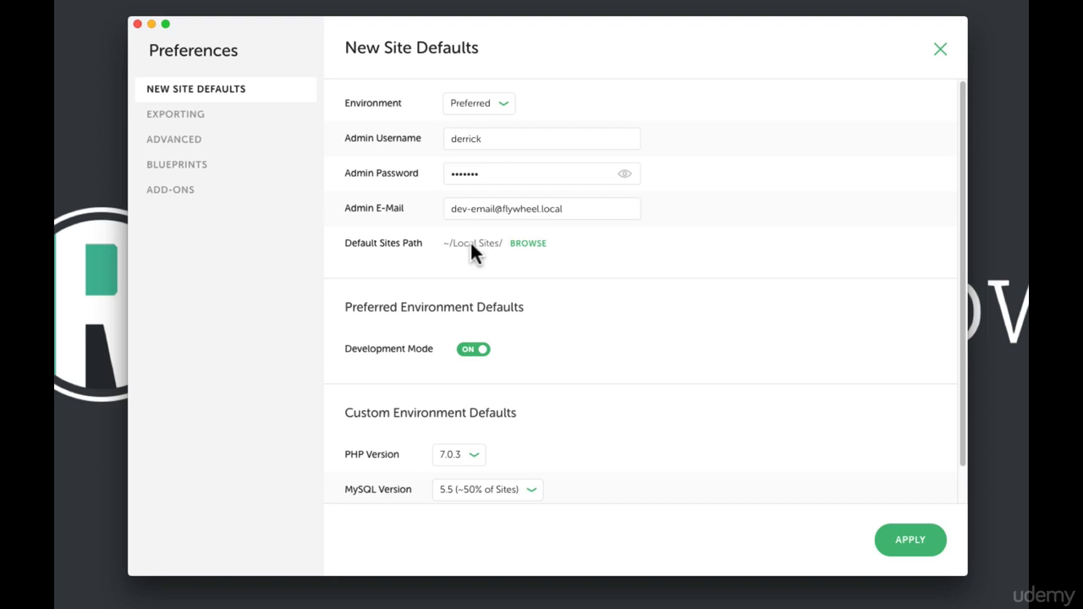
click(527, 245)
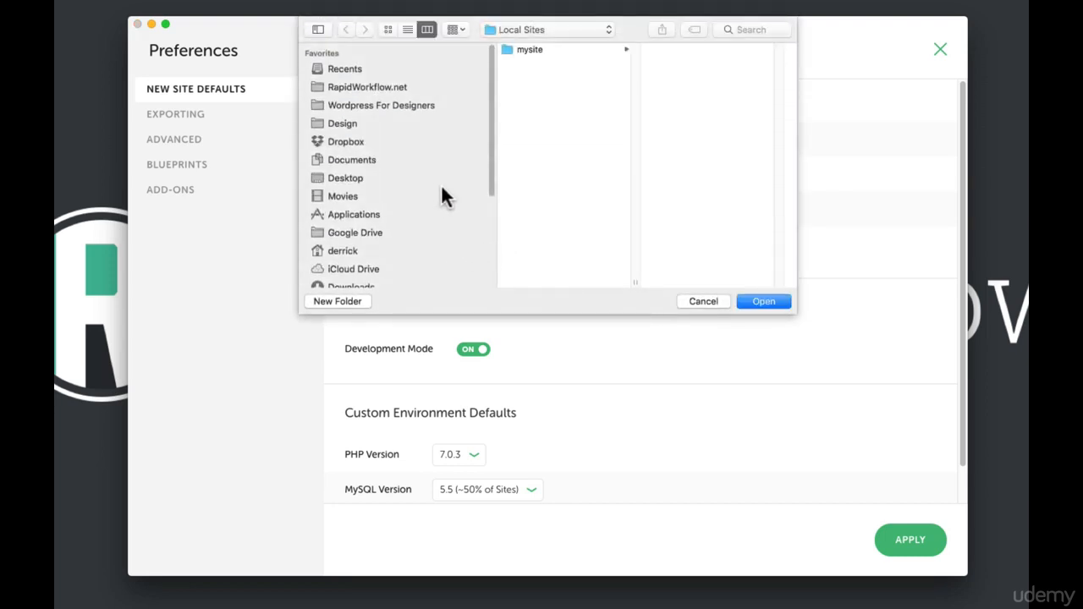
scroll(440, 183, down, 5)
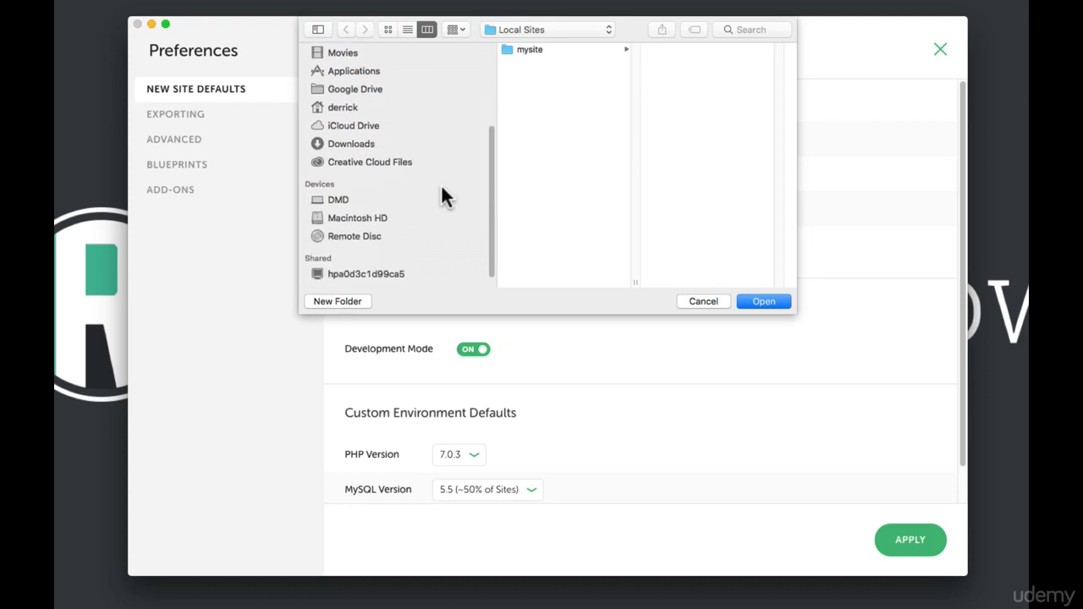
click(337, 104)
click(534, 138)
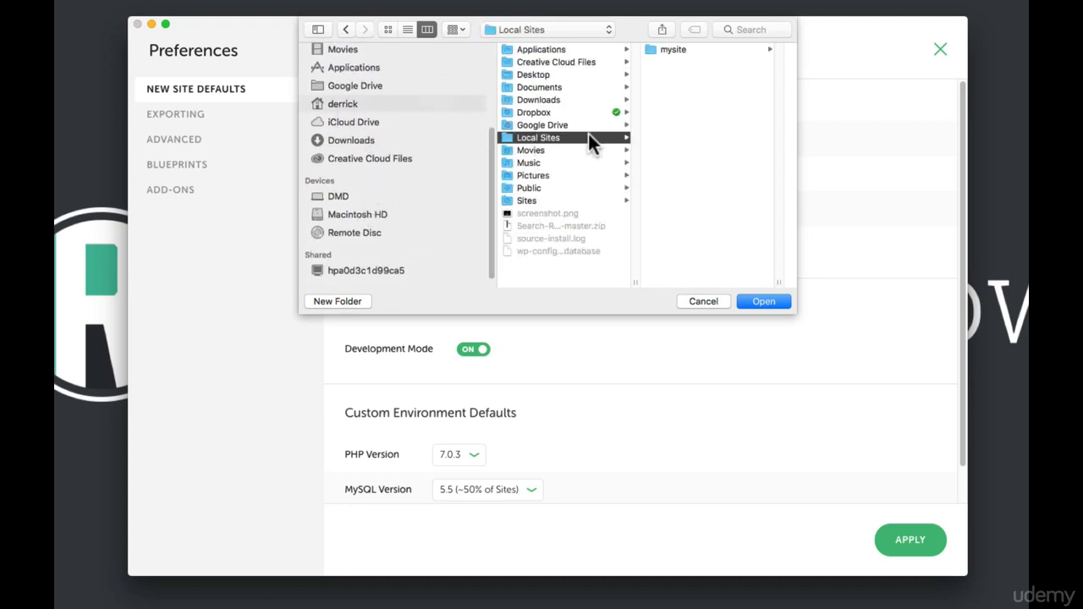
click(673, 50)
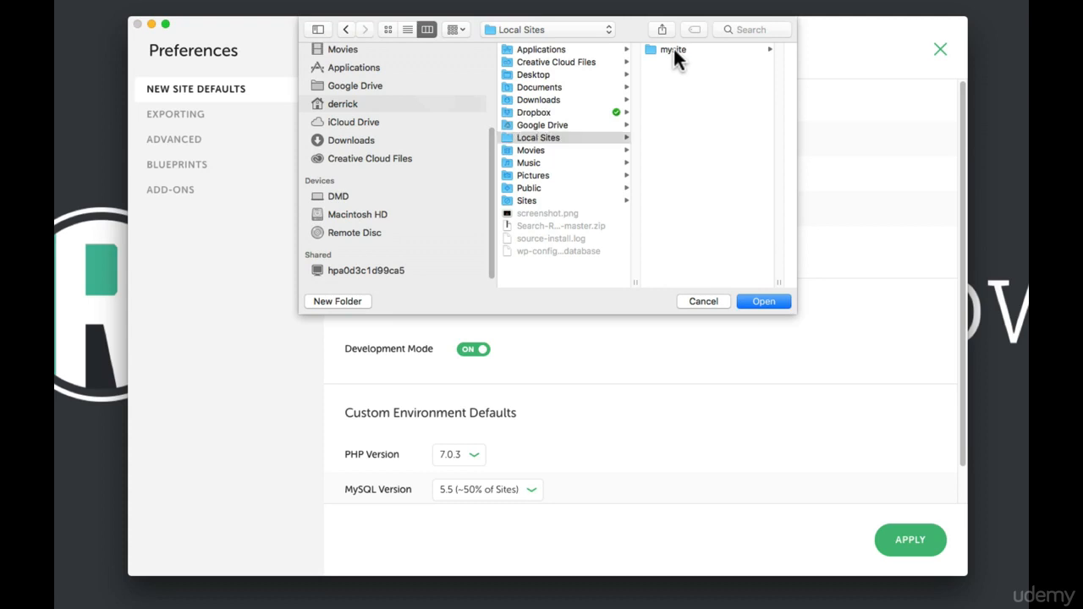
click(681, 50)
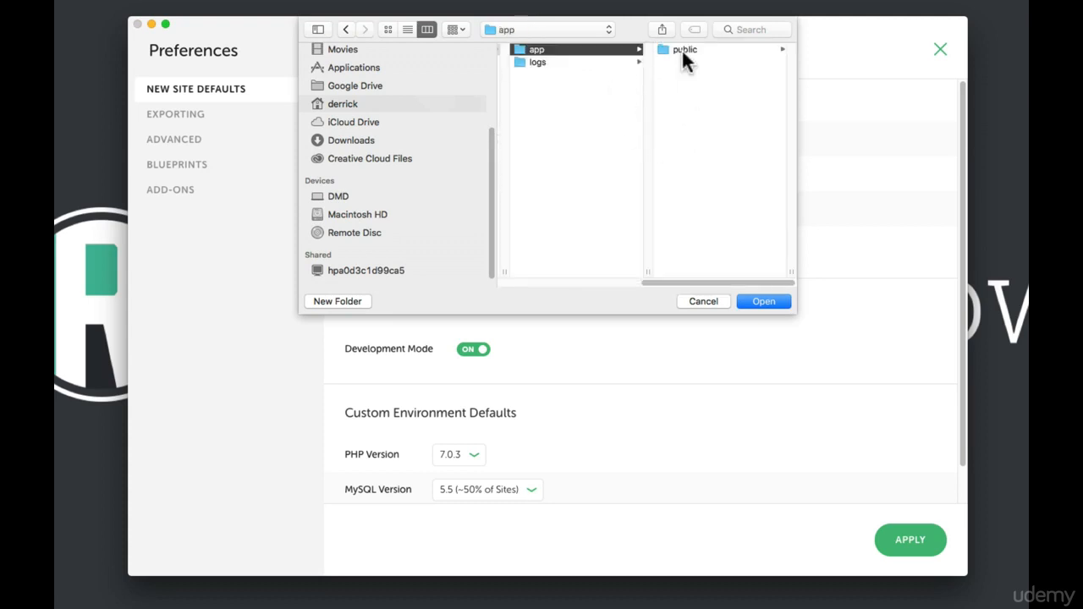
click(682, 48)
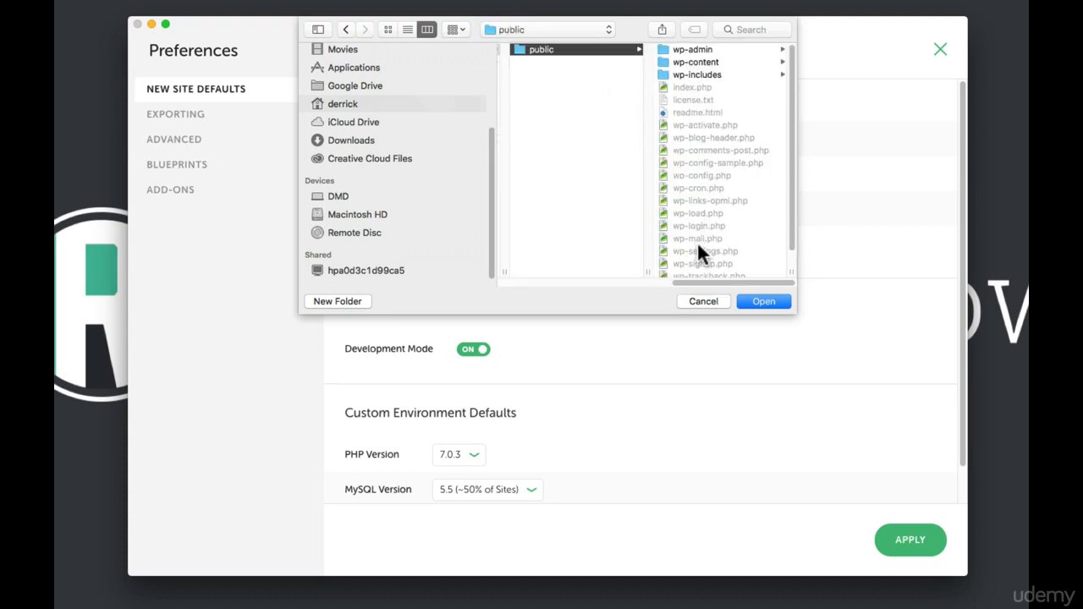
click(697, 297)
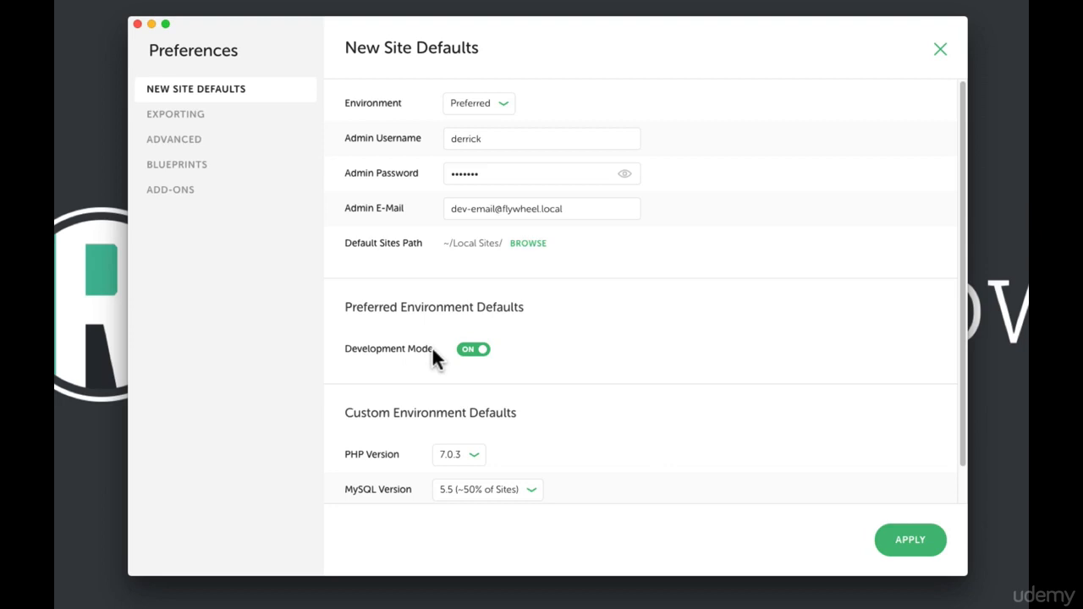
- Browse the Exporting, Advanced, Blueprints and Add-ons preference pages, then close Preferences
click(164, 116)
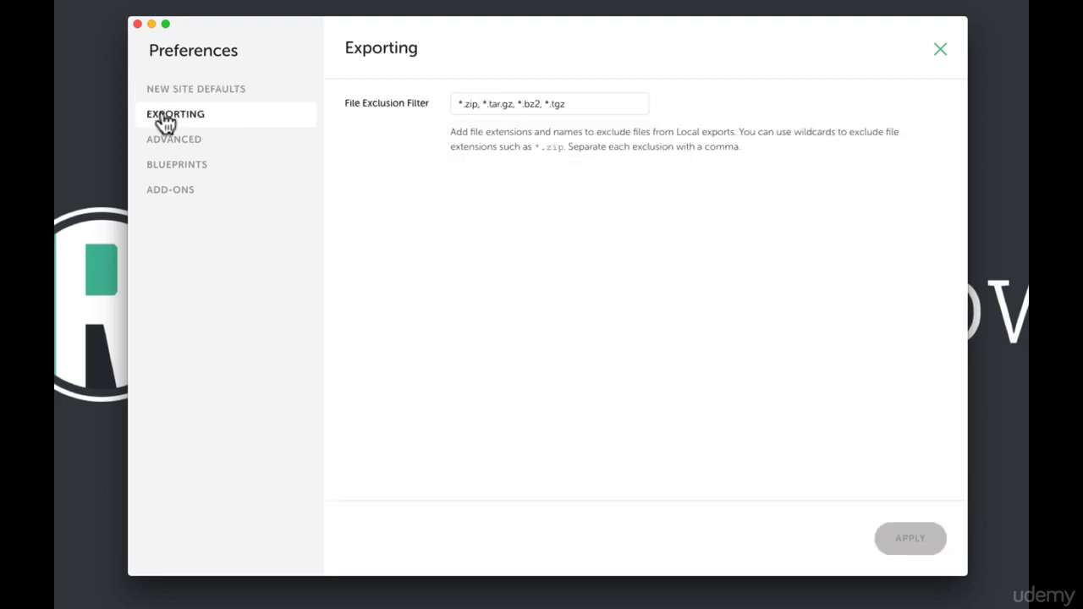
click(174, 144)
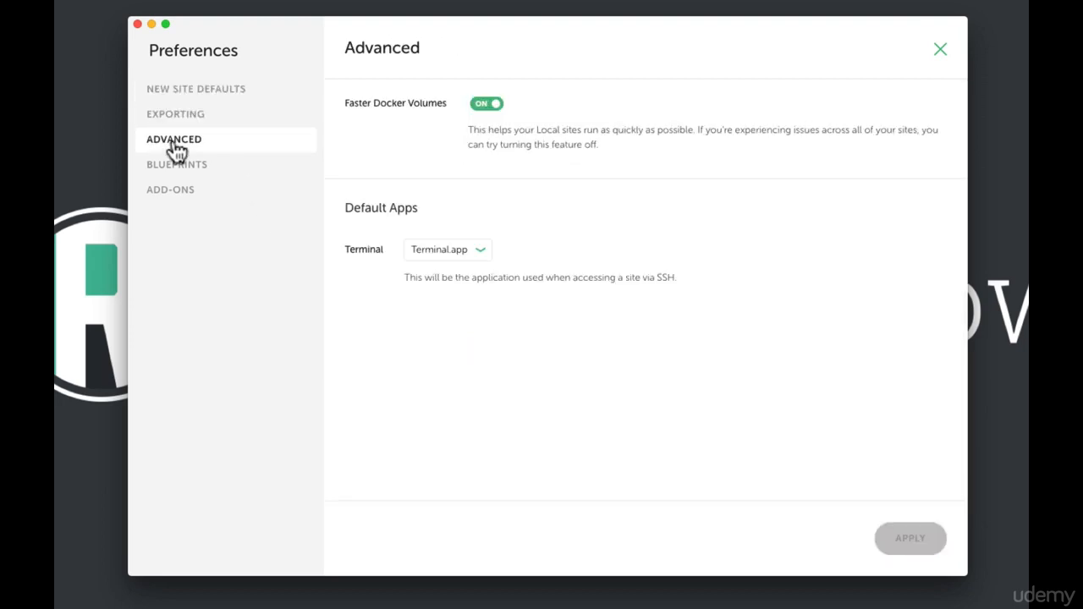
click(190, 169)
click(191, 193)
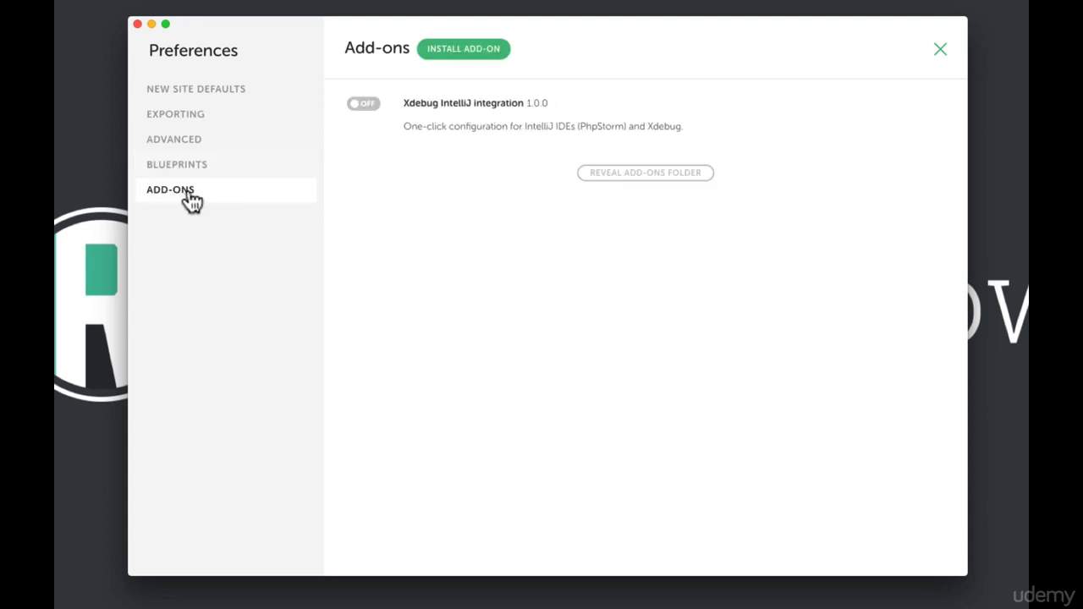
click(213, 93)
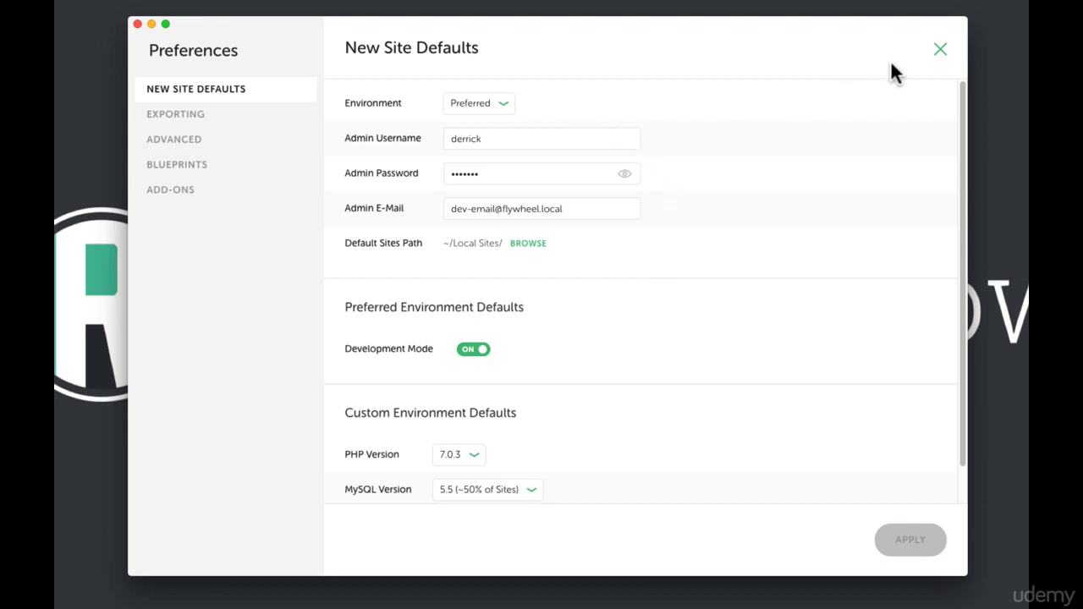
click(940, 51)
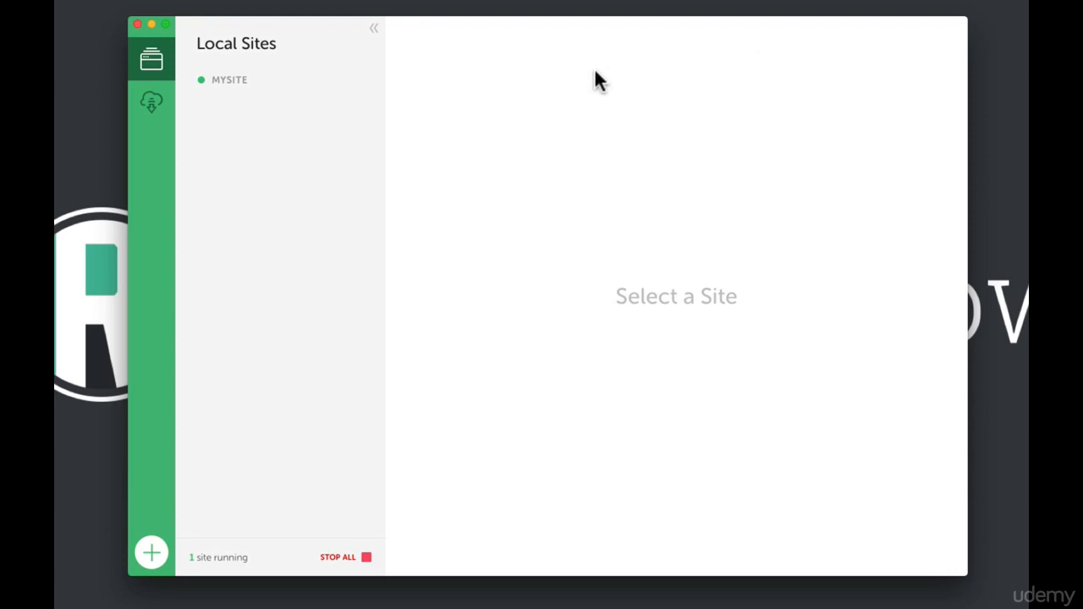
- Select MYSITE and cycle through its Database, SSL and Utilities panels, ending on Database
click(230, 85)
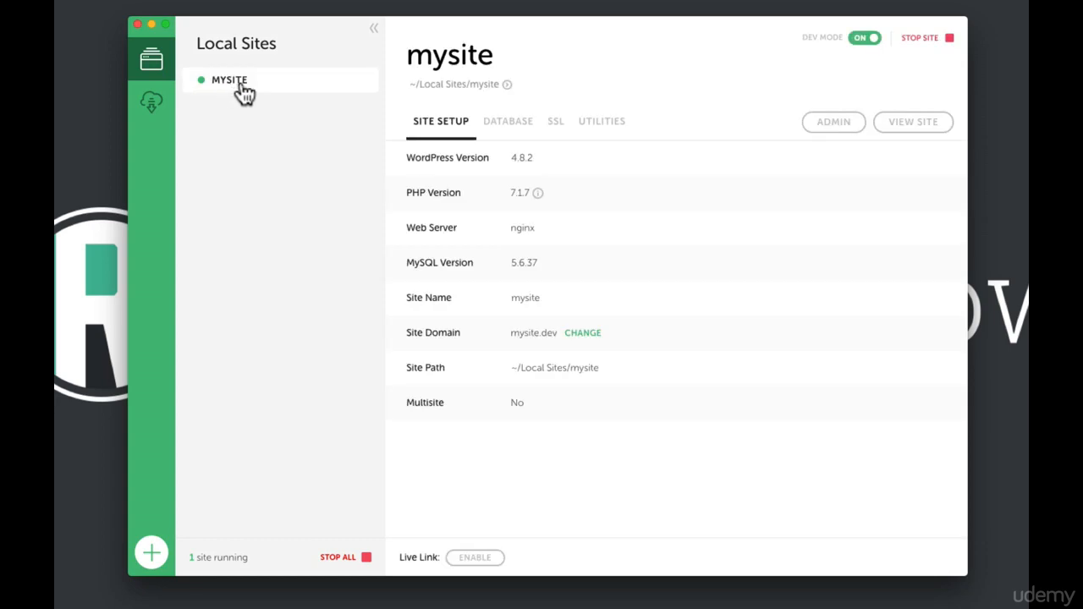
click(493, 133)
click(560, 137)
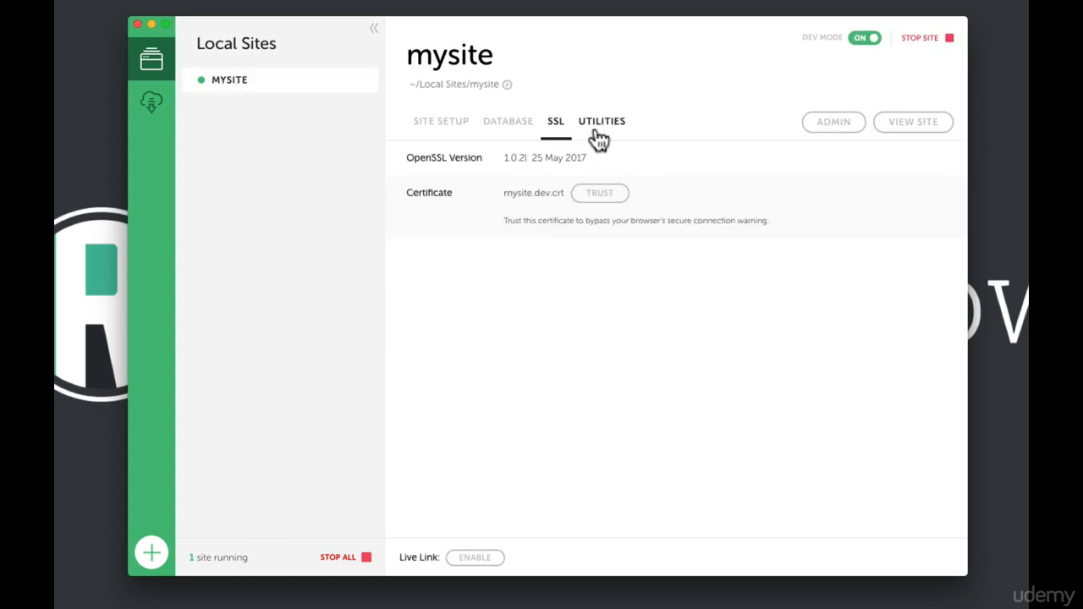
click(597, 138)
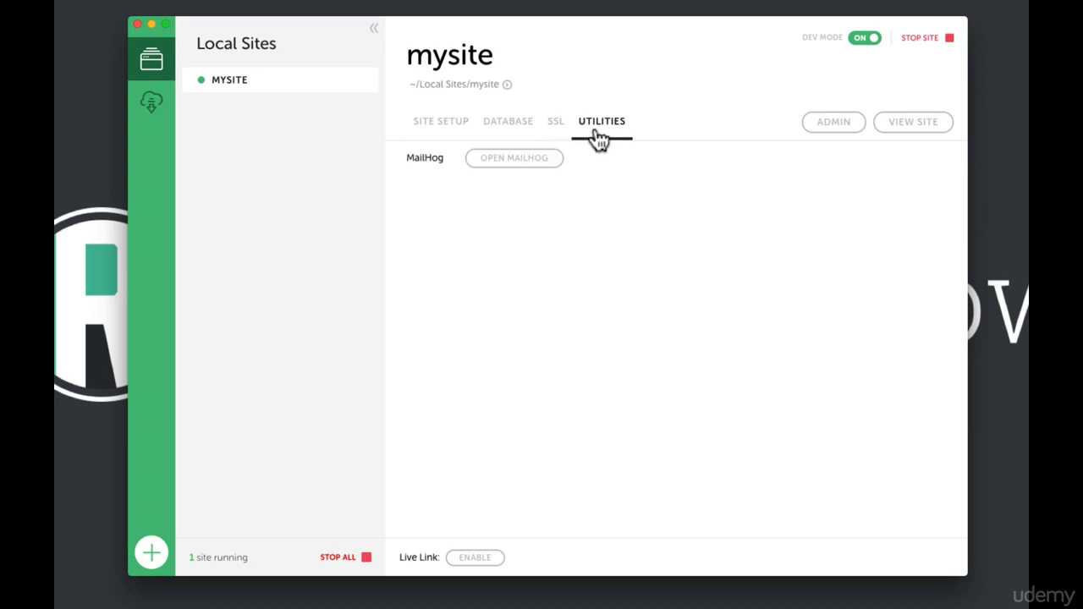
click(511, 139)
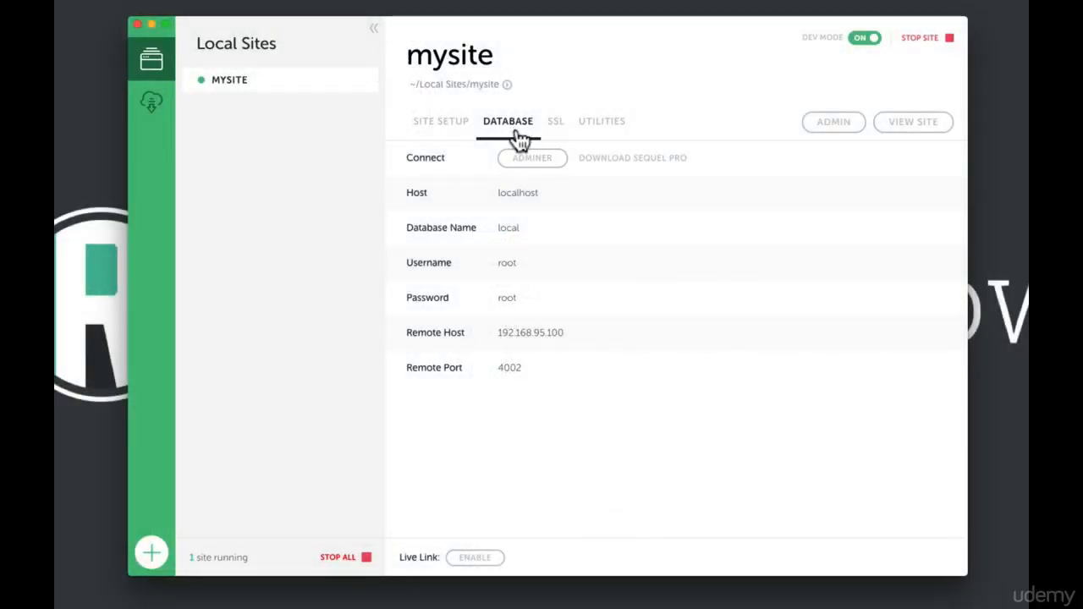
- Open mysite's database in Adminer and download a gzip-compressed export
click(549, 167)
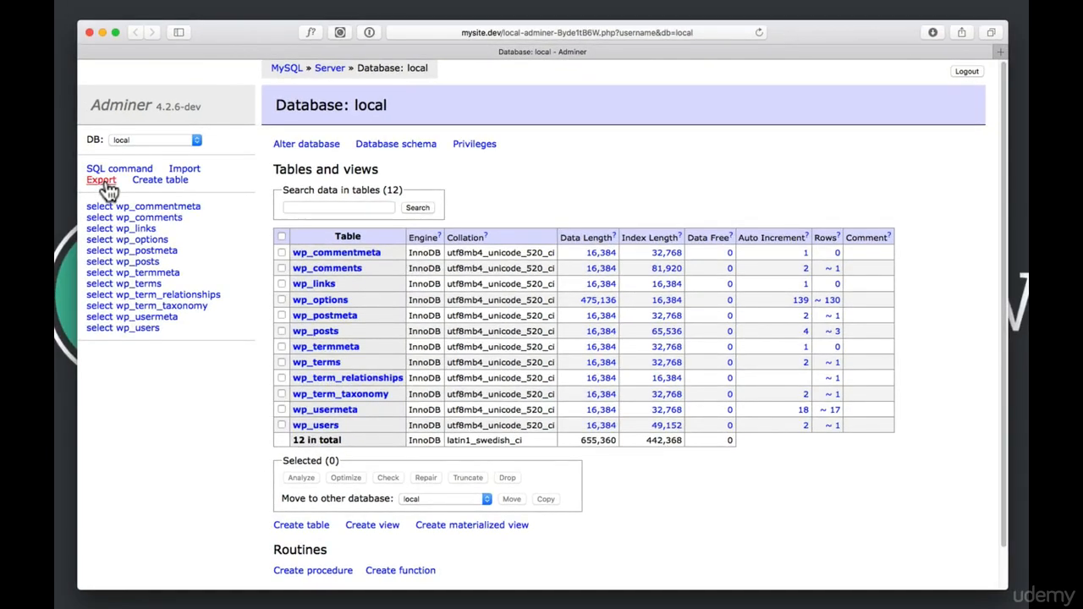
click(105, 182)
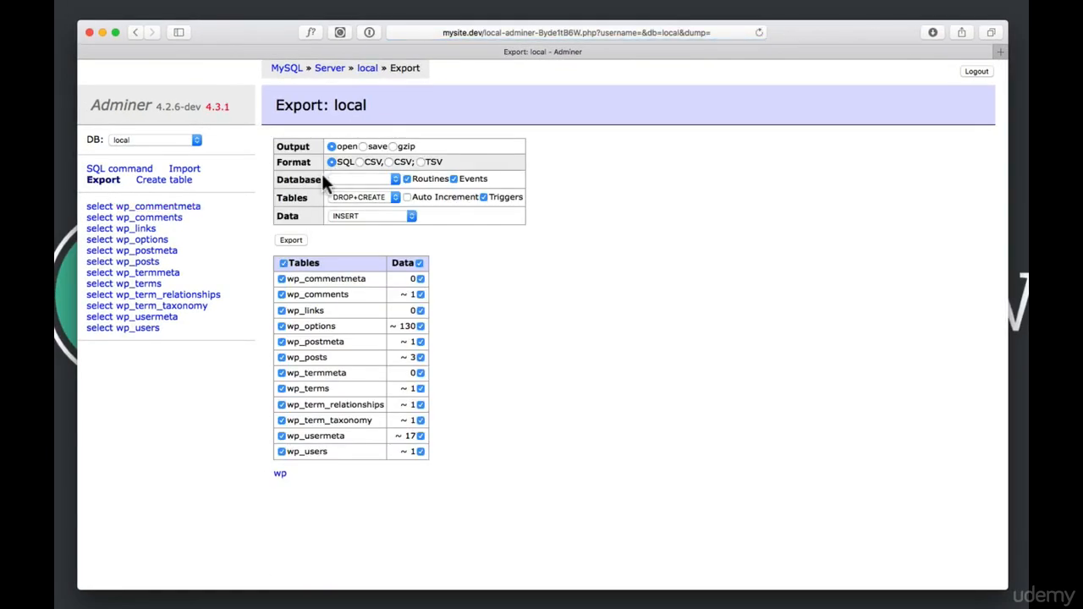
click(393, 146)
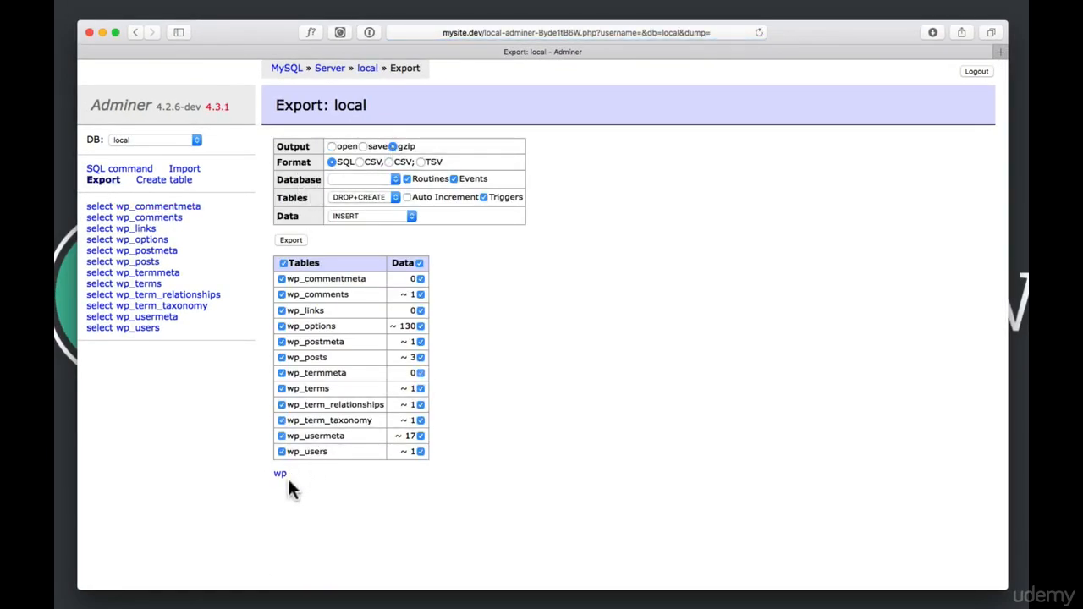
click(291, 242)
- Back in Local, review the SSL and Utilities panels and open the WordPress admin dashboard
key(super+Tab)
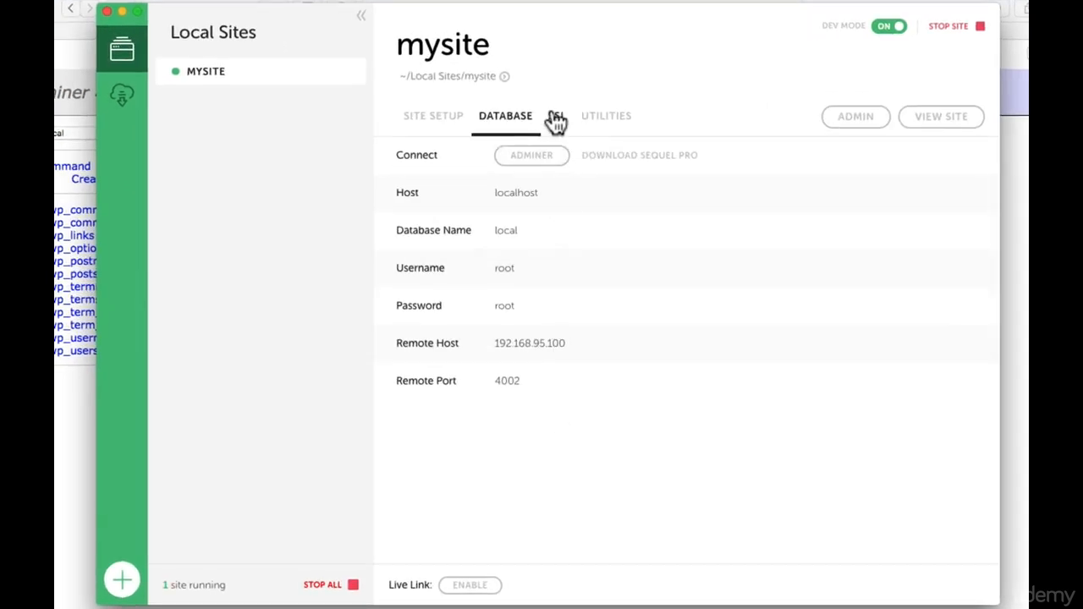
click(556, 126)
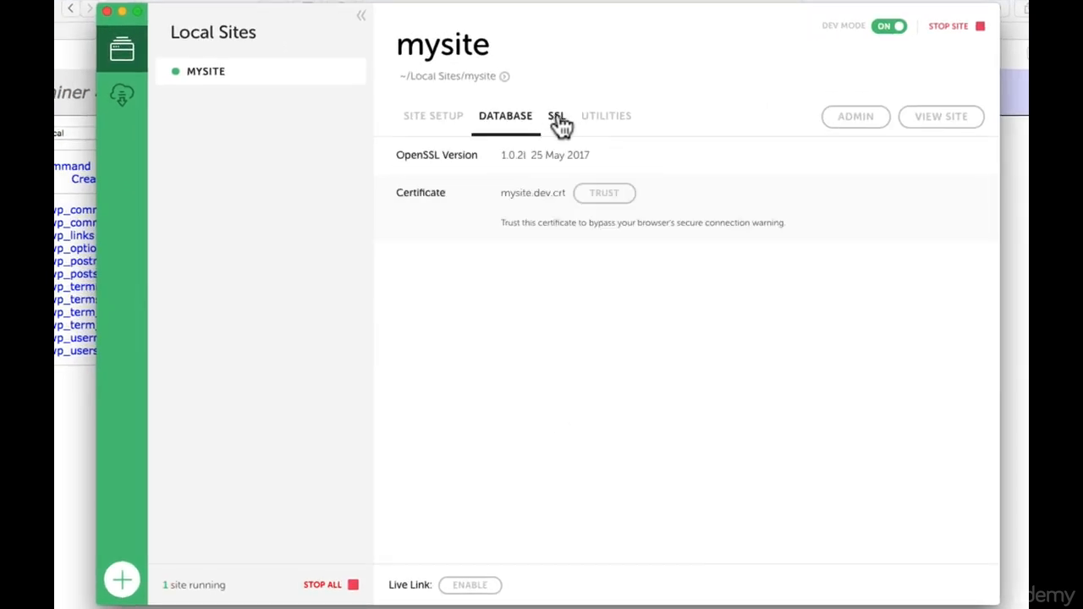
click(609, 124)
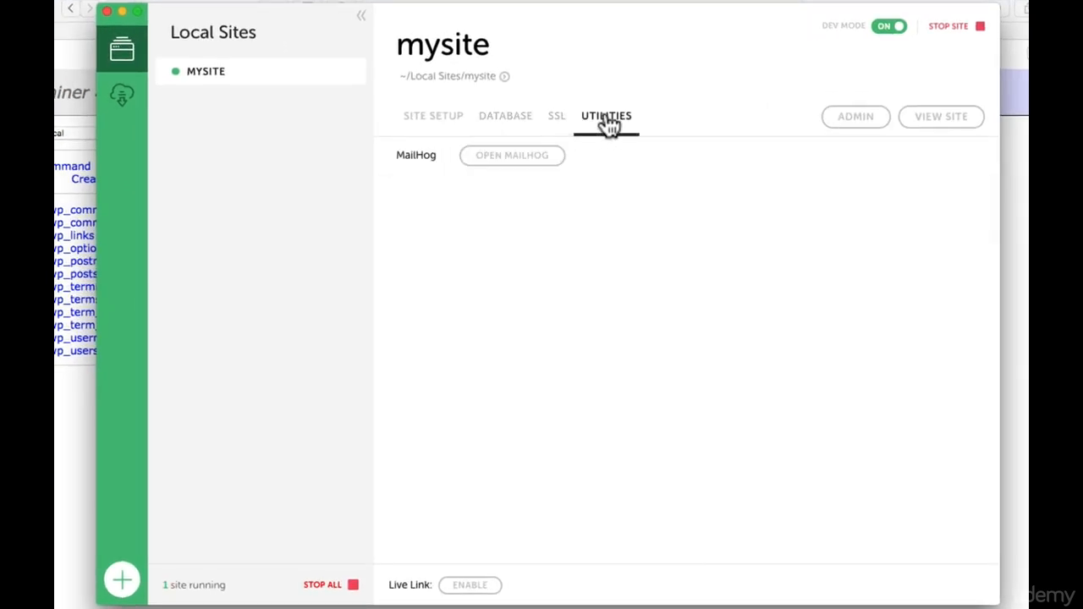
click(852, 129)
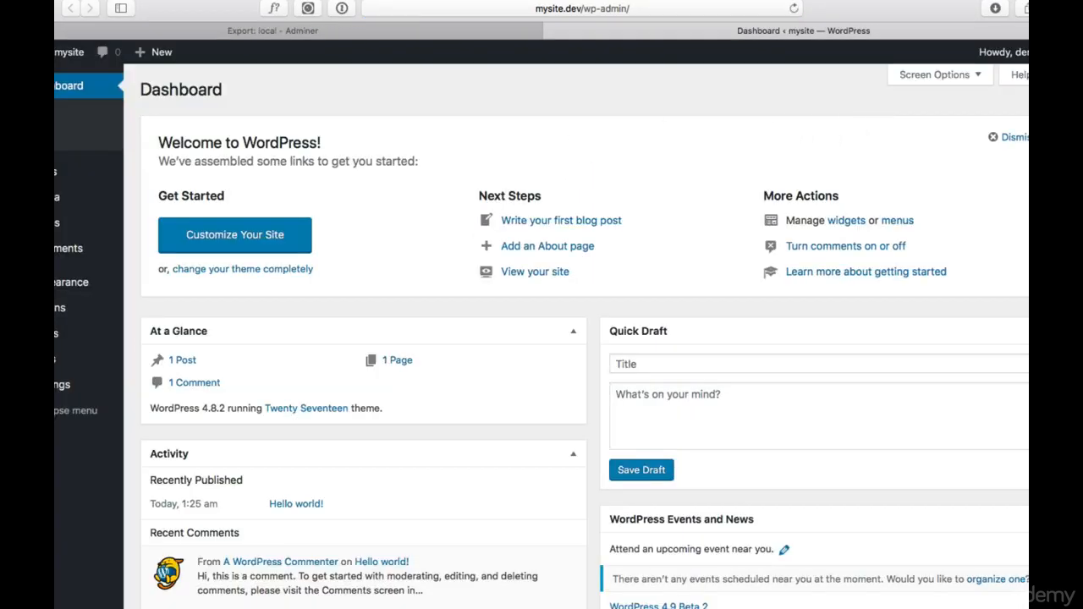
- Open mysite's public homepage in a new browser tab with View Site, then return to Local
key(super+Tab)
click(942, 117)
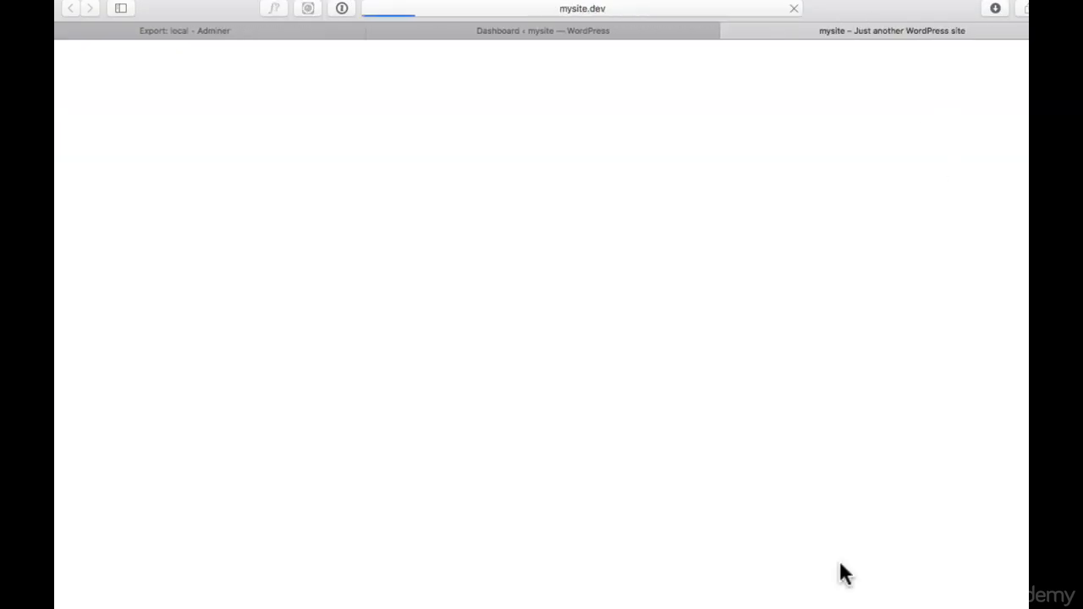
key(super+Tab)
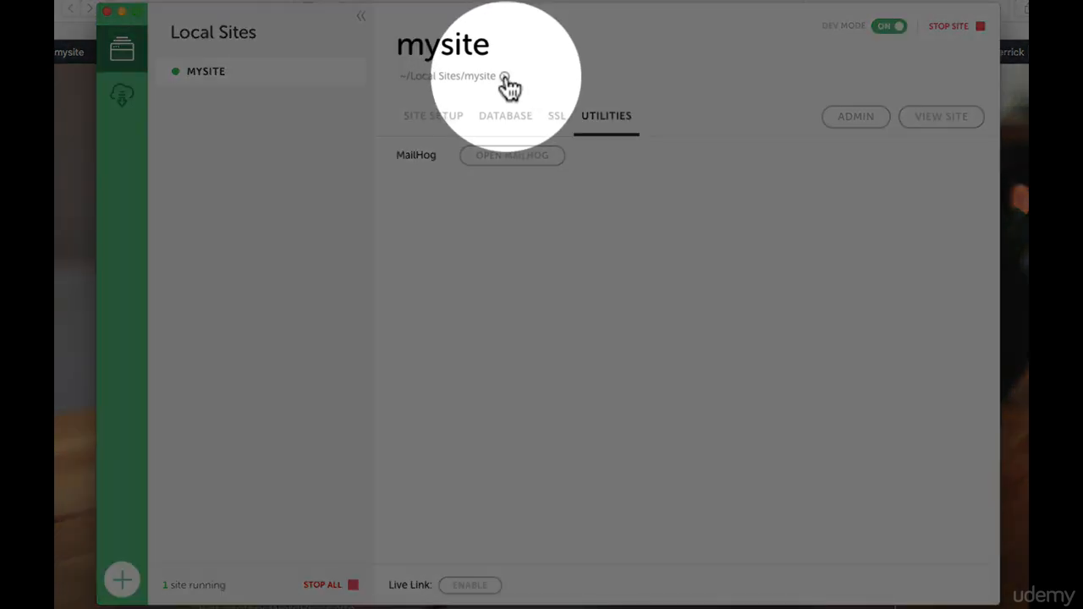
click(505, 76)
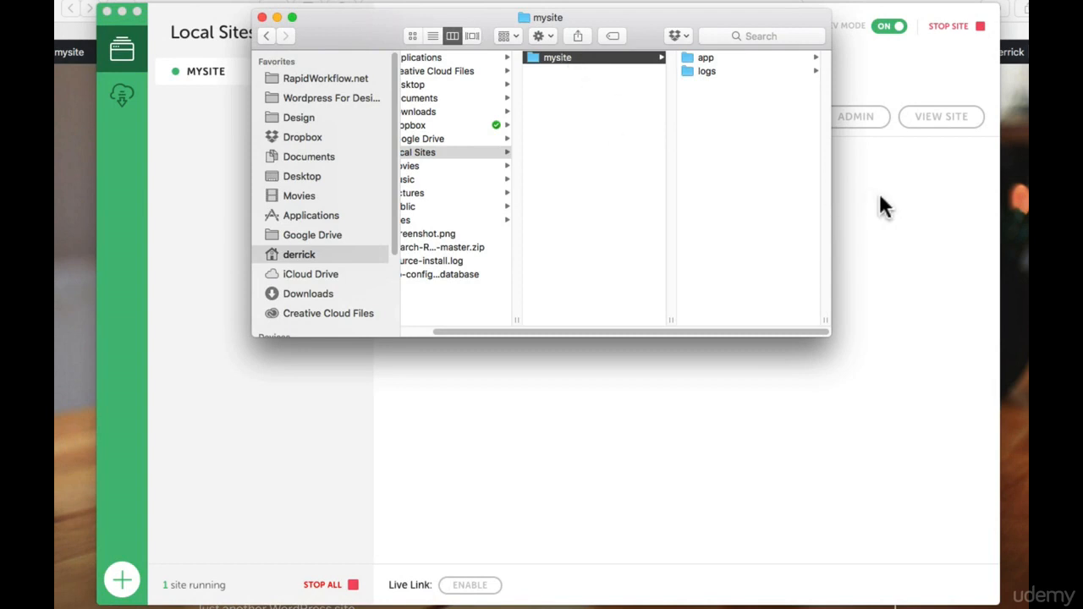
click(922, 213)
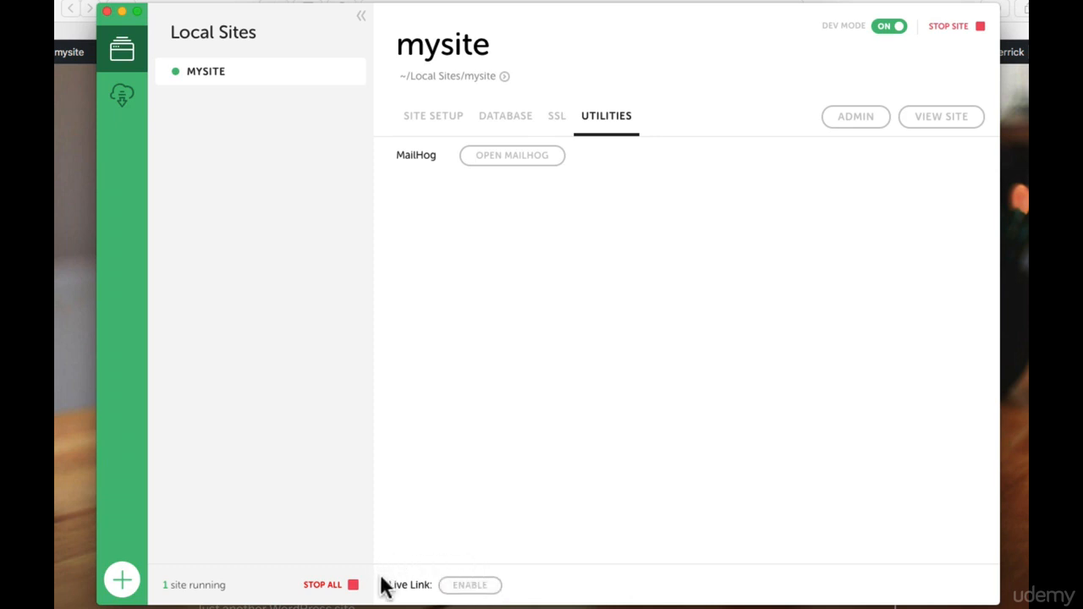
- Enable Live Link for mysite and open its 5e4943c9.ngrok.io URL in Safari
click(468, 591)
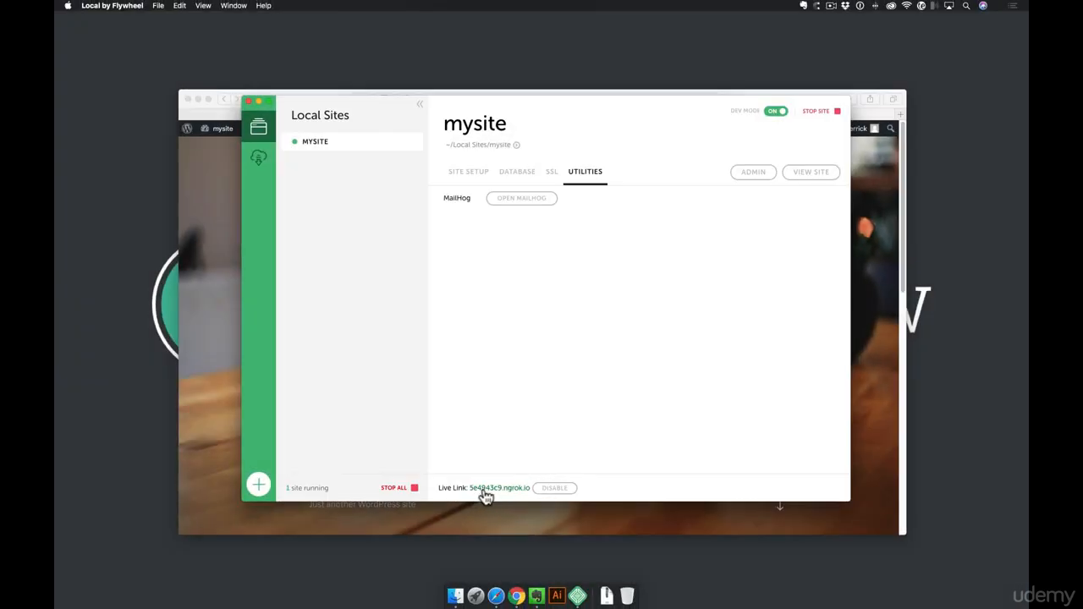
click(504, 489)
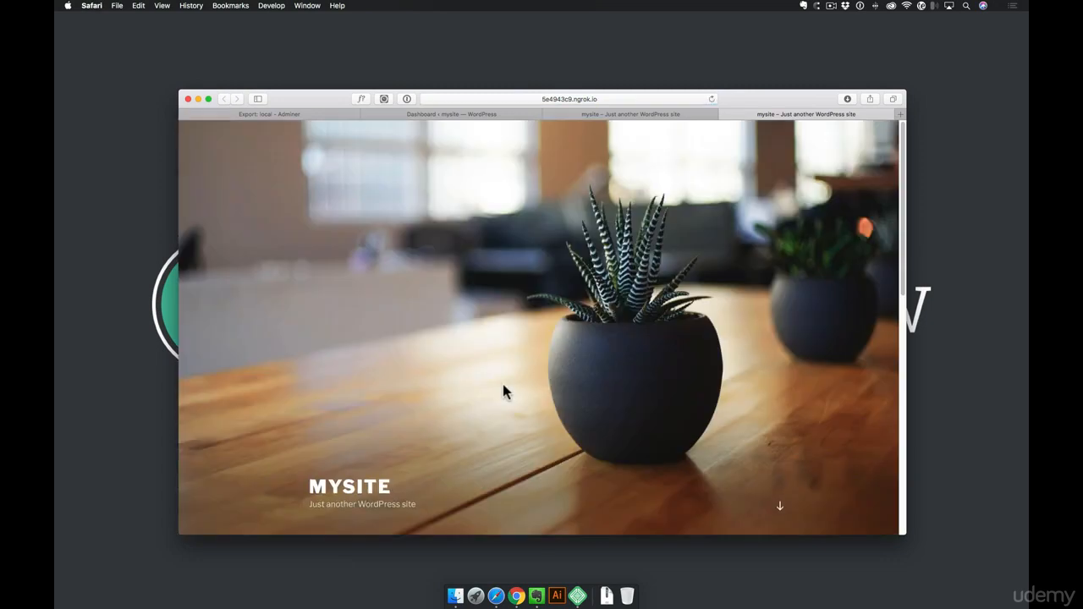
click(578, 598)
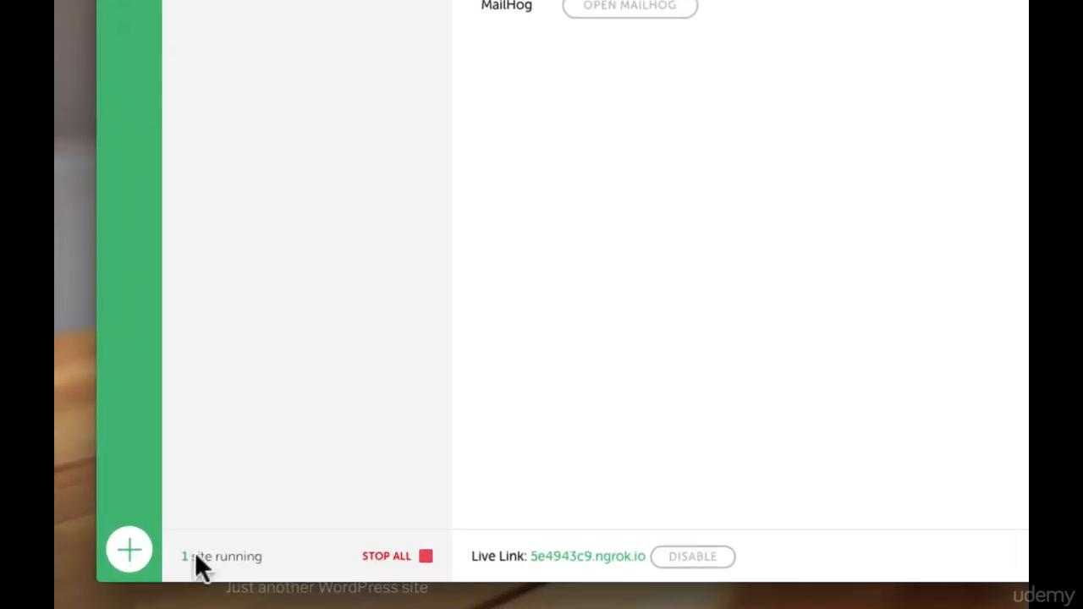
- Stop mysite and reload the ngrok tab to confirm it shows a Local Router Error
mouse_move(167, 106)
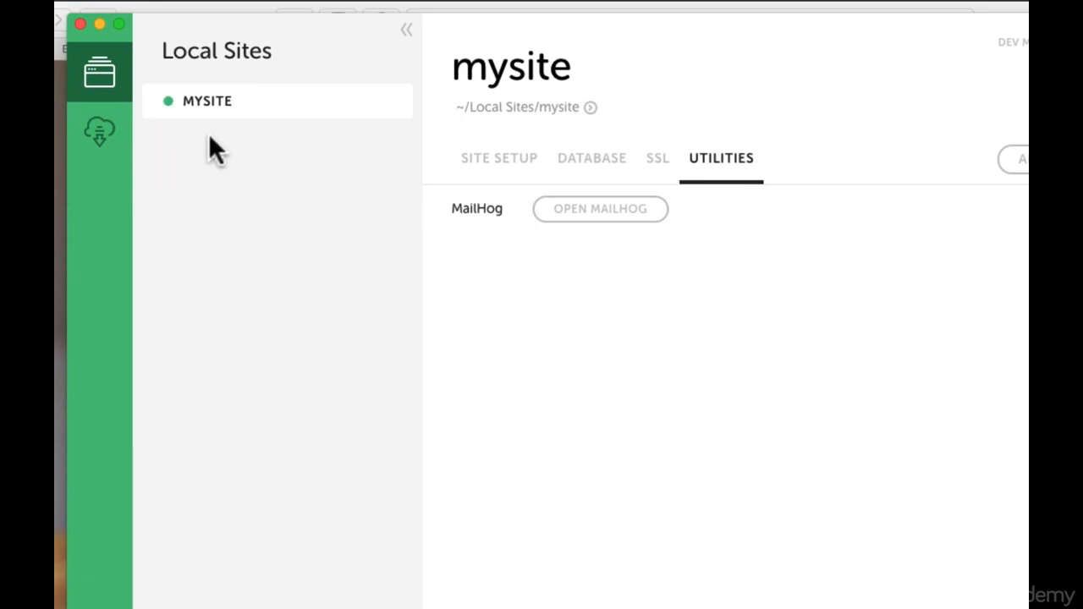
click(167, 101)
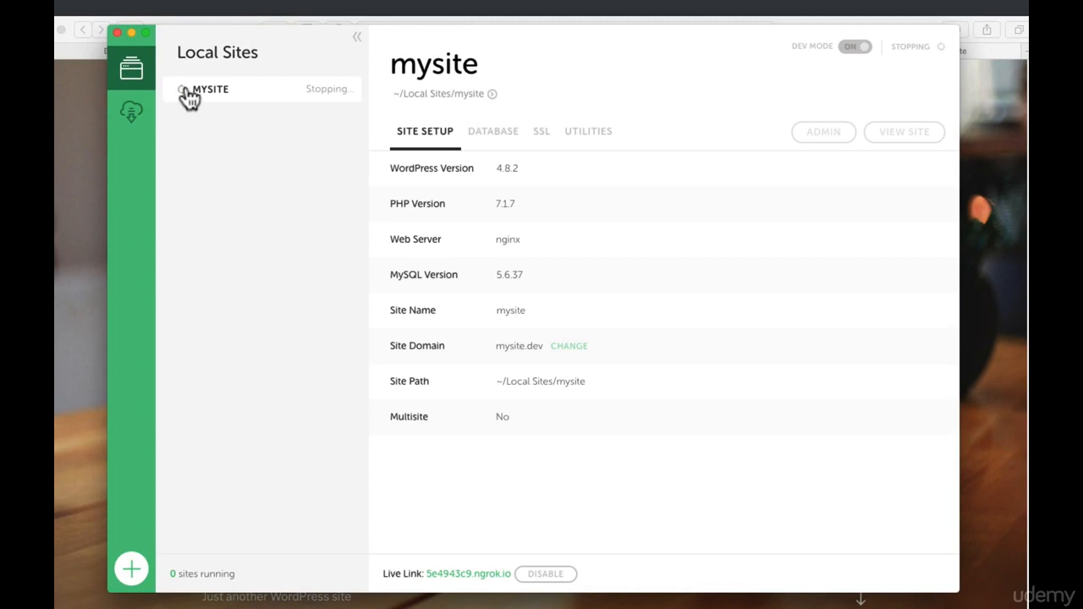
click(999, 250)
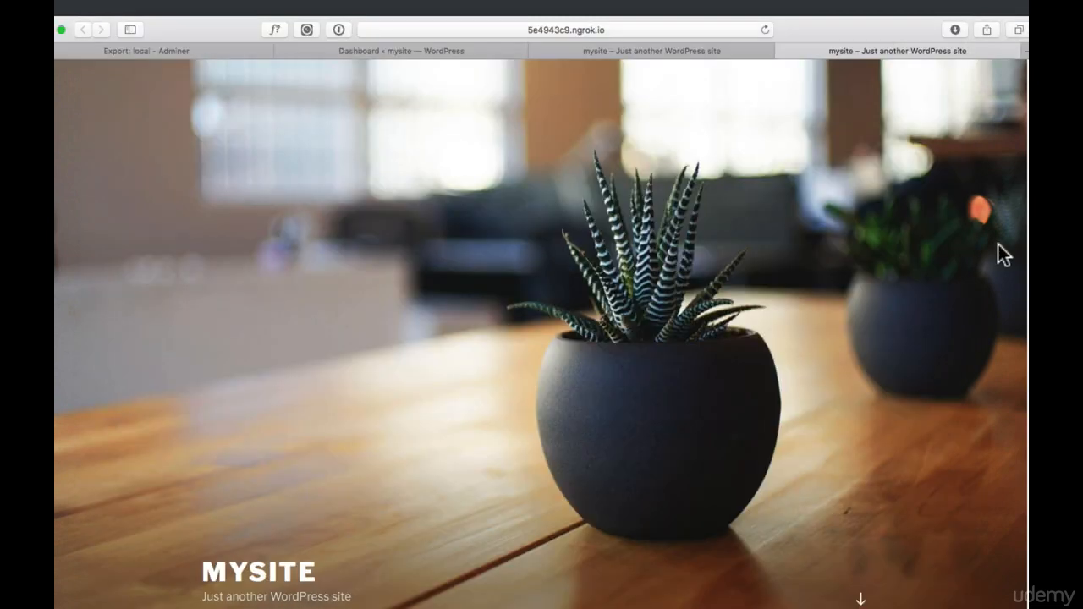
click(764, 30)
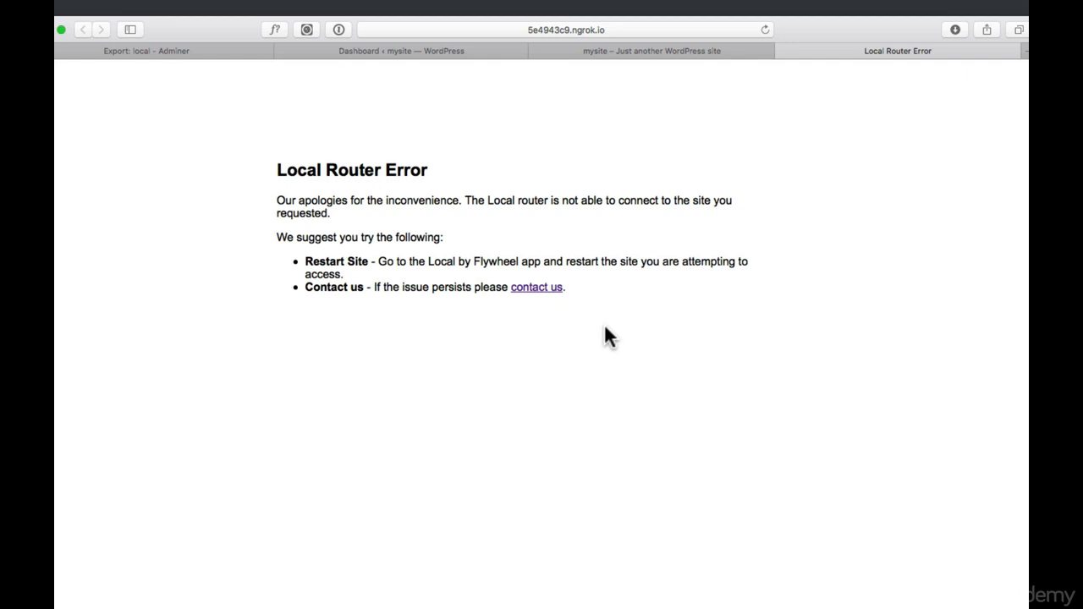
key(super+Tab)
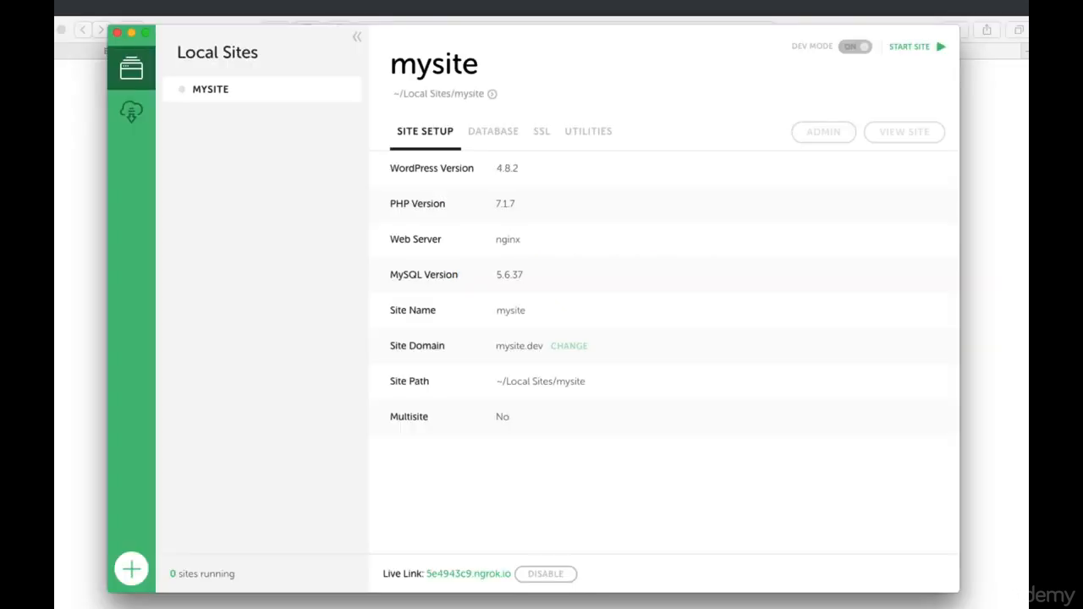
- Restart mysite and reload the ngrok tab to confirm the WordPress homepage loads again
click(181, 89)
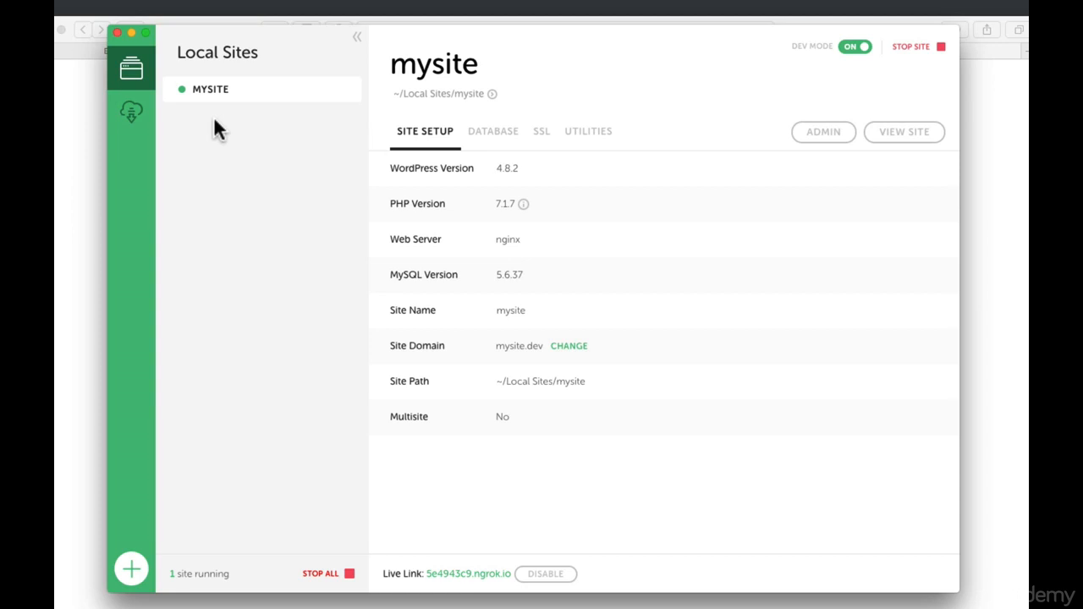
click(82, 171)
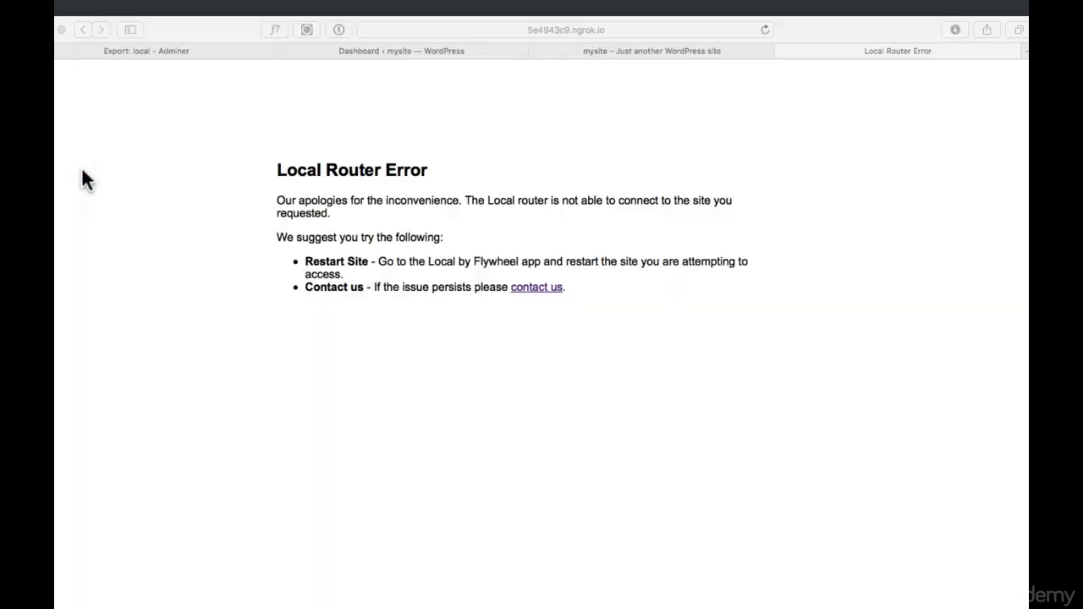
click(764, 29)
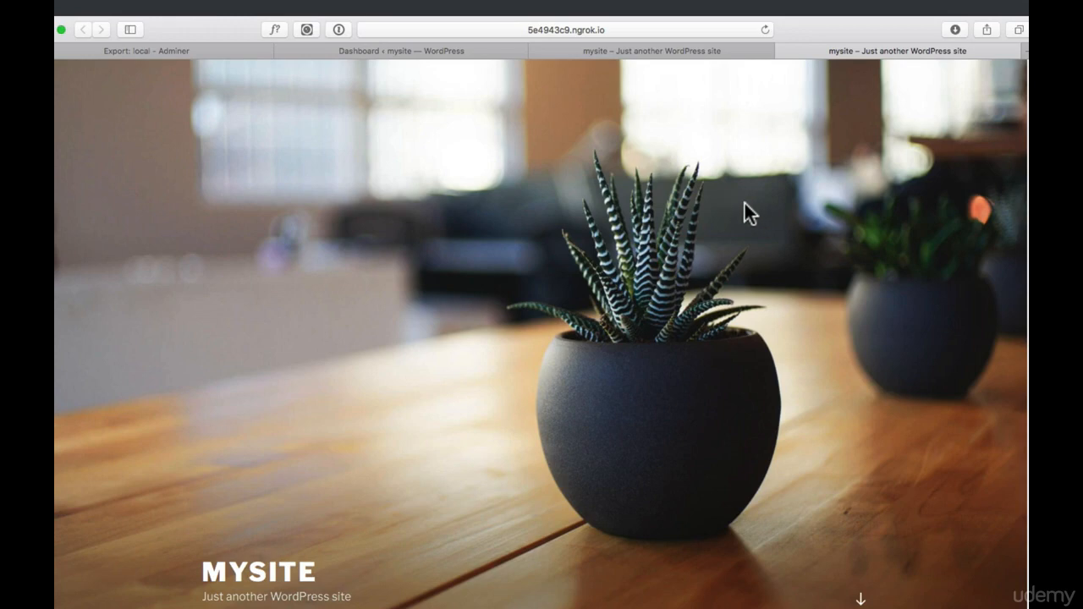
scroll(749, 205, down, 6)
scroll(750, 205, down, 2)
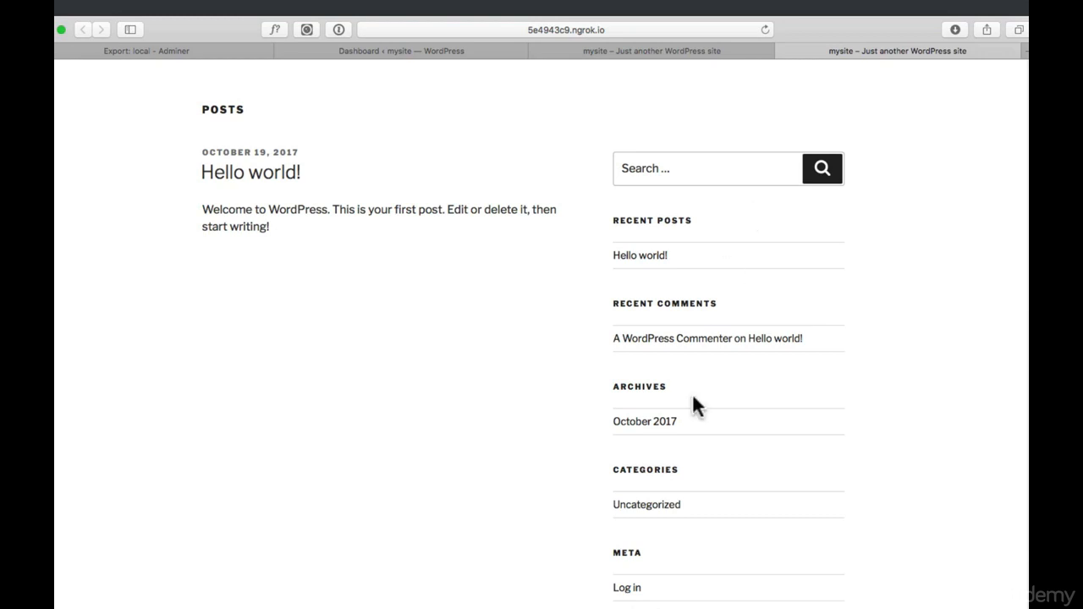
click(618, 607)
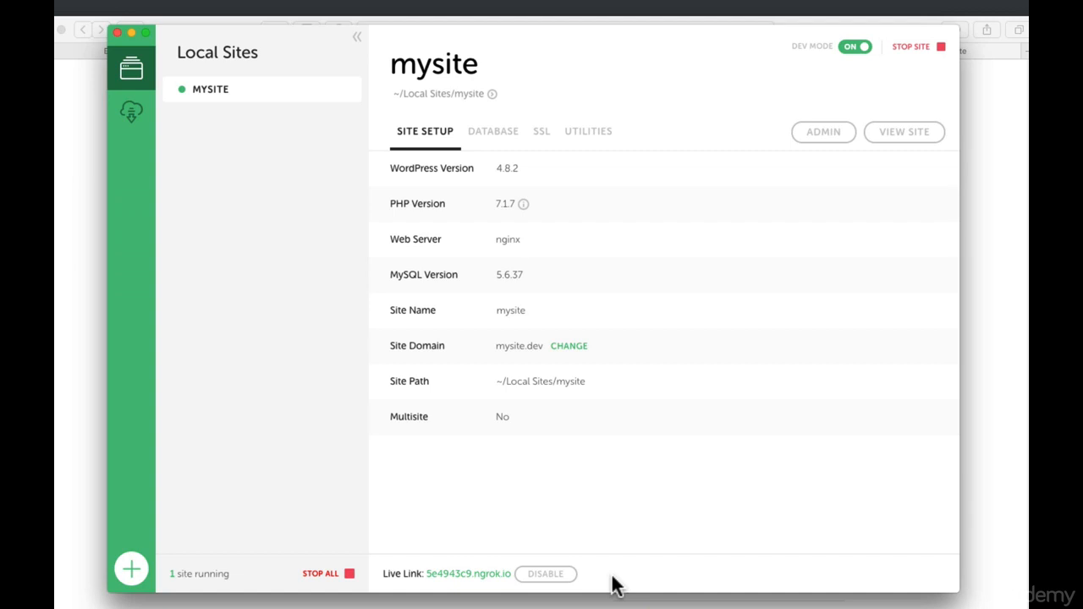
- Disable mysite's 5e4943c9.ngrok.io Live Link while leaving the site running
click(552, 579)
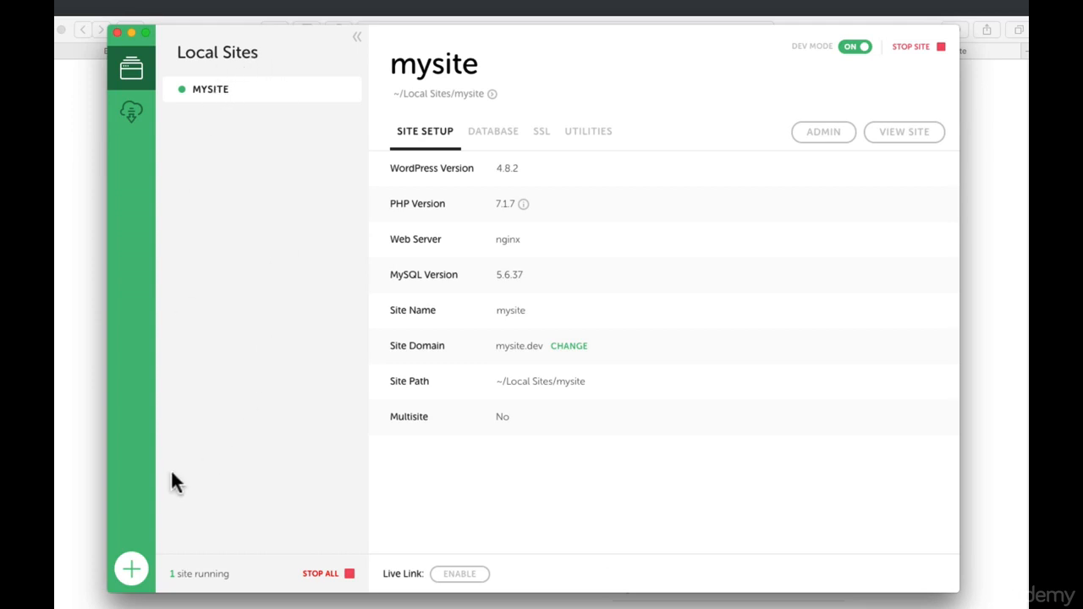
- Start a new site named 'anothersite' and keep the Preferred environment
click(131, 573)
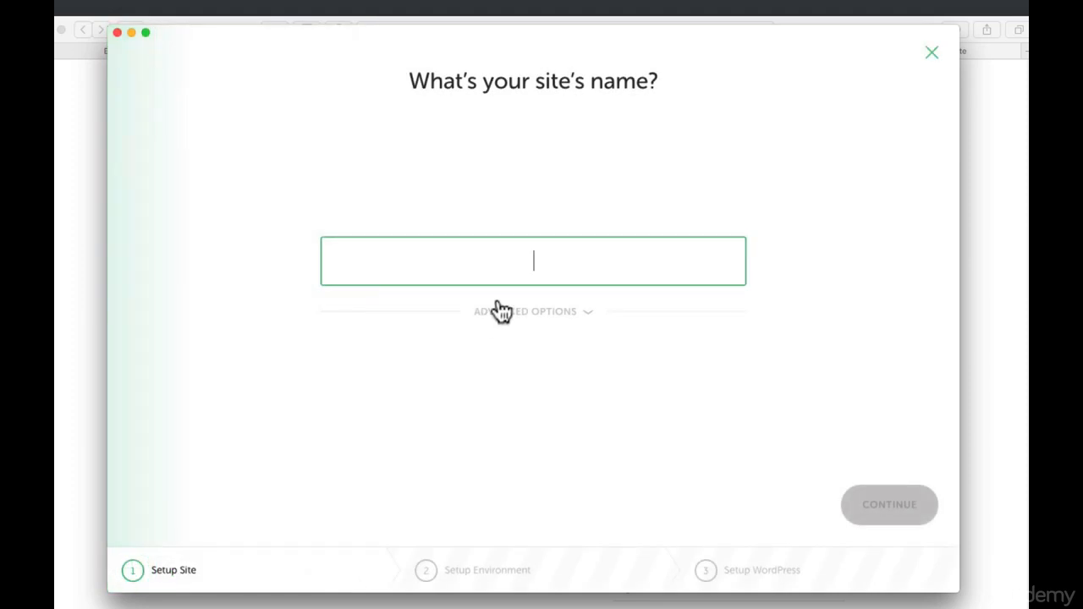
text(anothers)
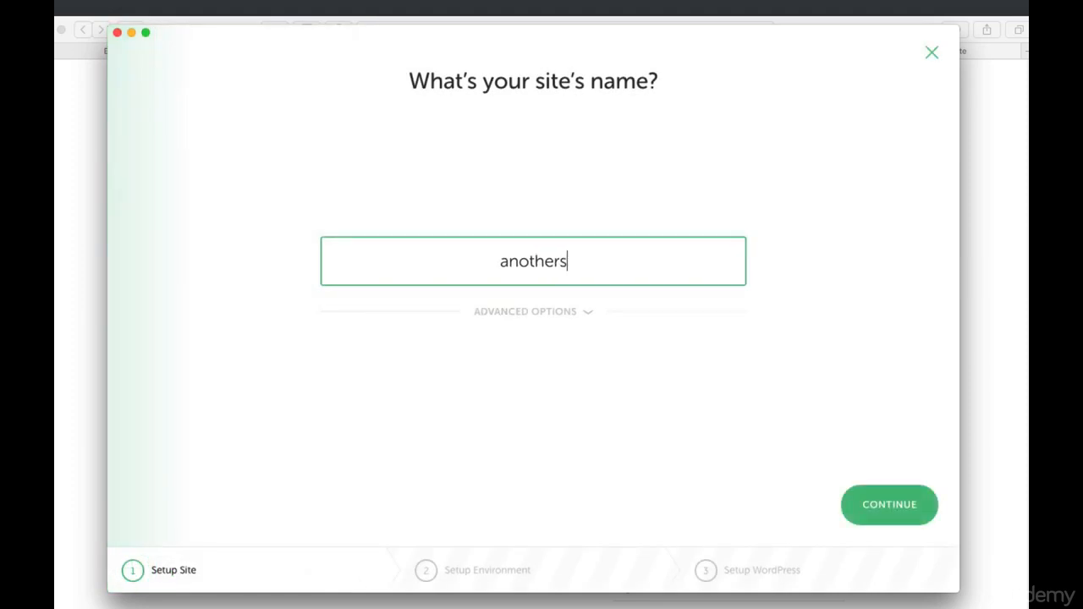
text(ite)
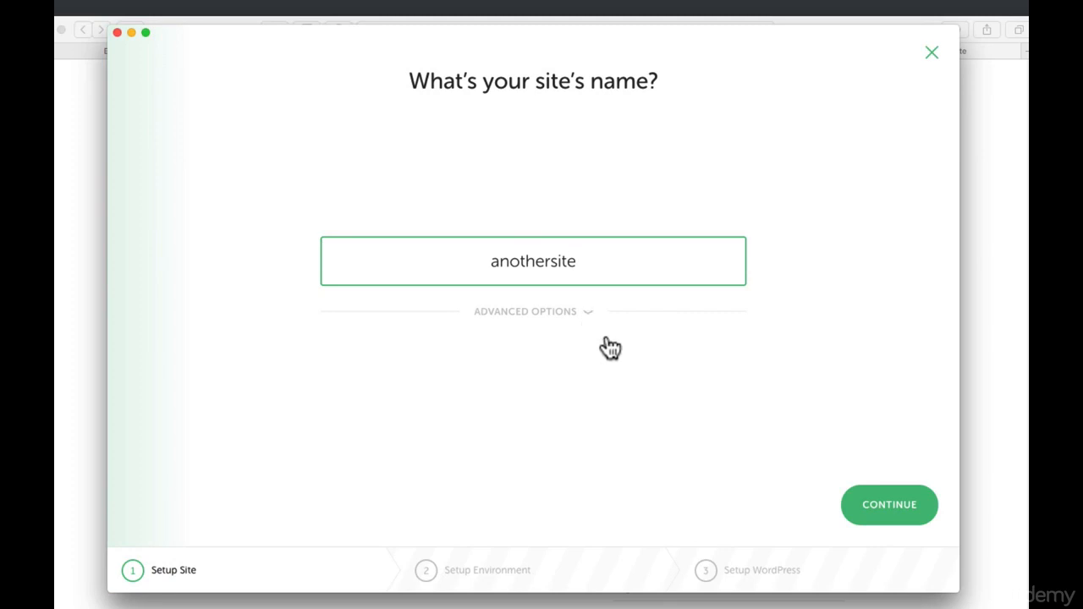
click(904, 512)
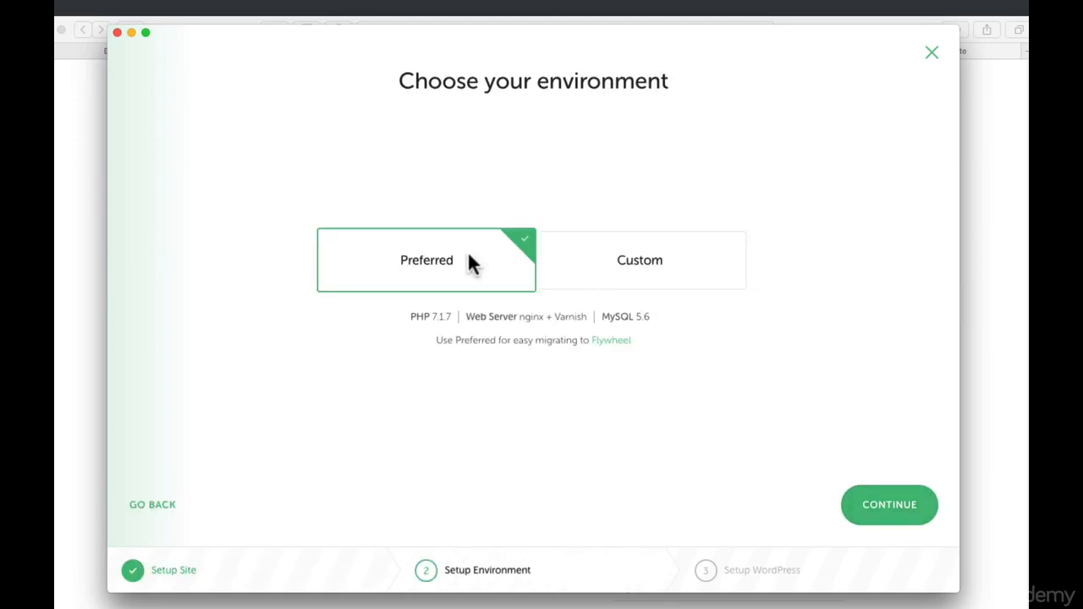
click(859, 507)
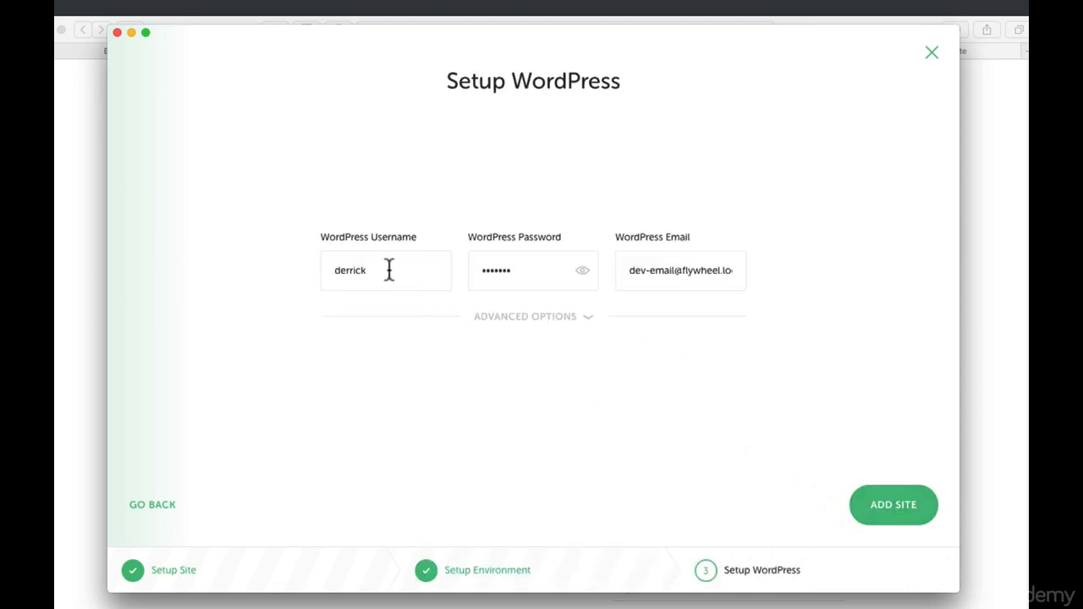
- Keep the default WordPress username and password, create the site, and authorize with the Mac password
drag(390, 269, 326, 268)
drag(527, 271, 474, 268)
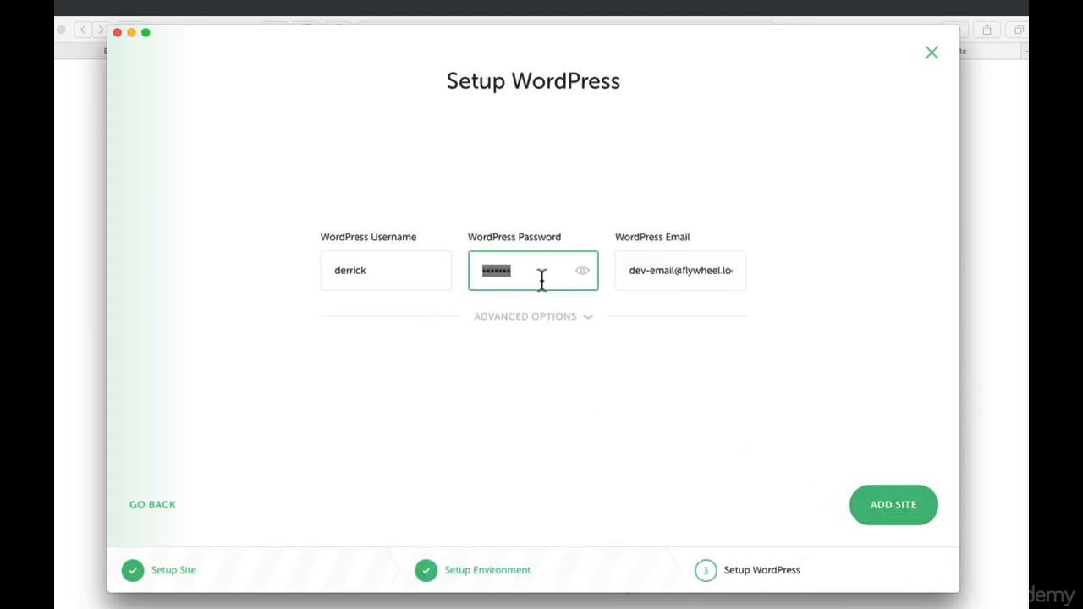
click(880, 499)
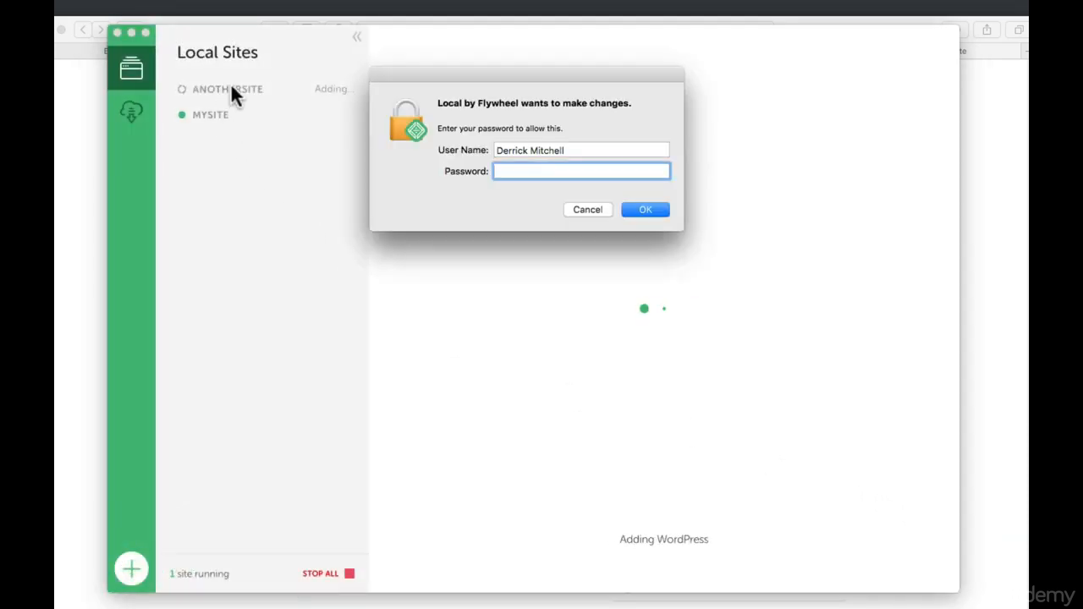
text(*******)
key(Return)
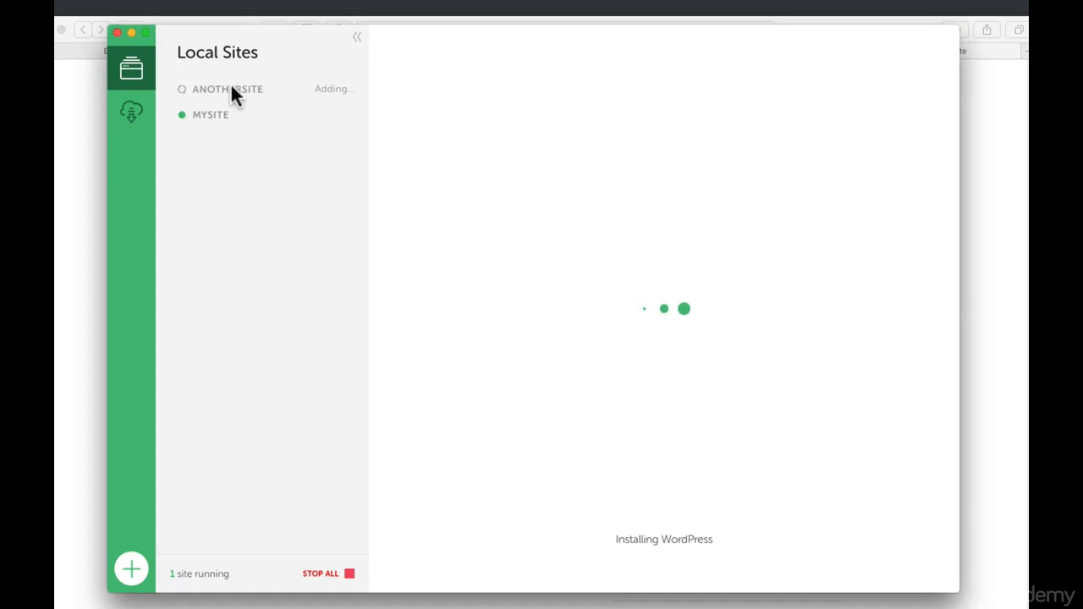